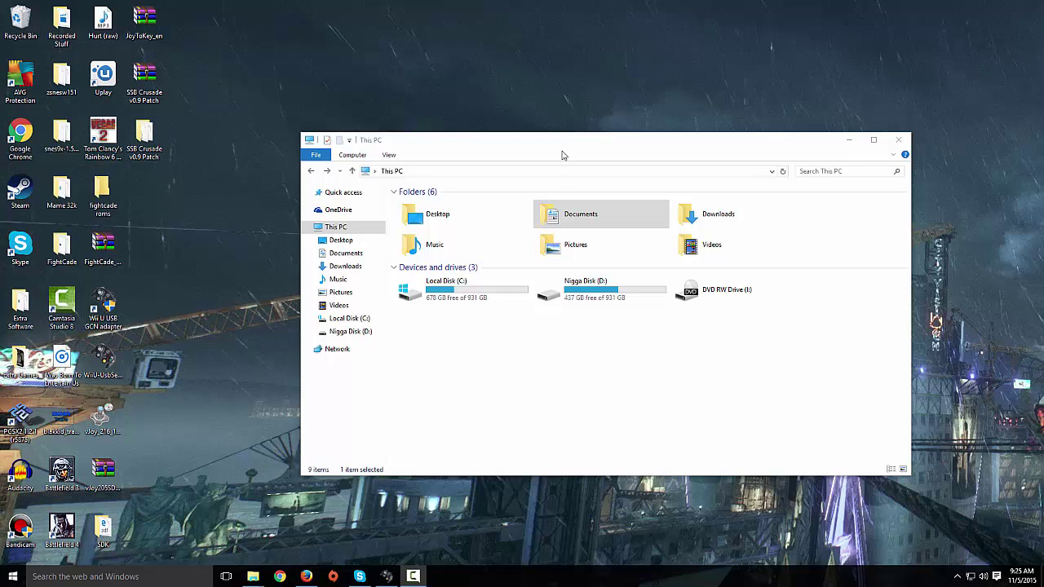
# Step: Go into Documents > JoyToKey_en and launch JoyToKey.exe
pyautogui.doubleClick(571, 214)
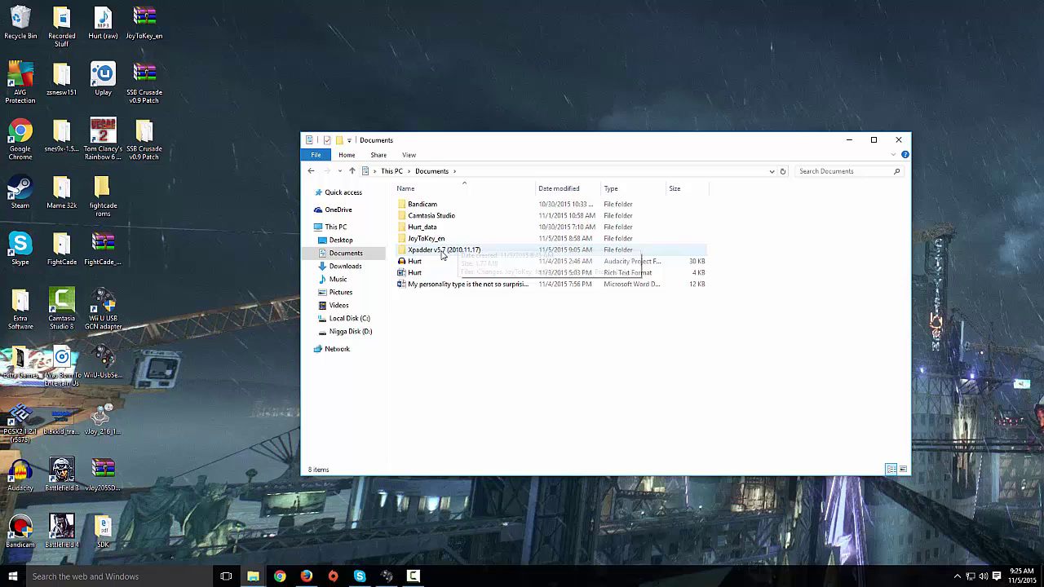
pyautogui.doubleClick(434, 240)
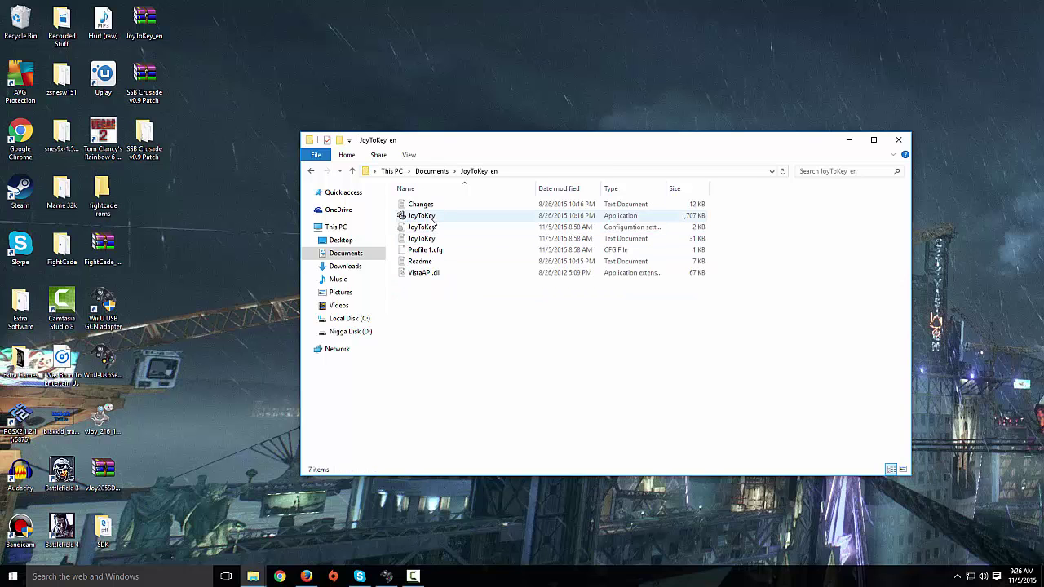
pyautogui.doubleClick(430, 217)
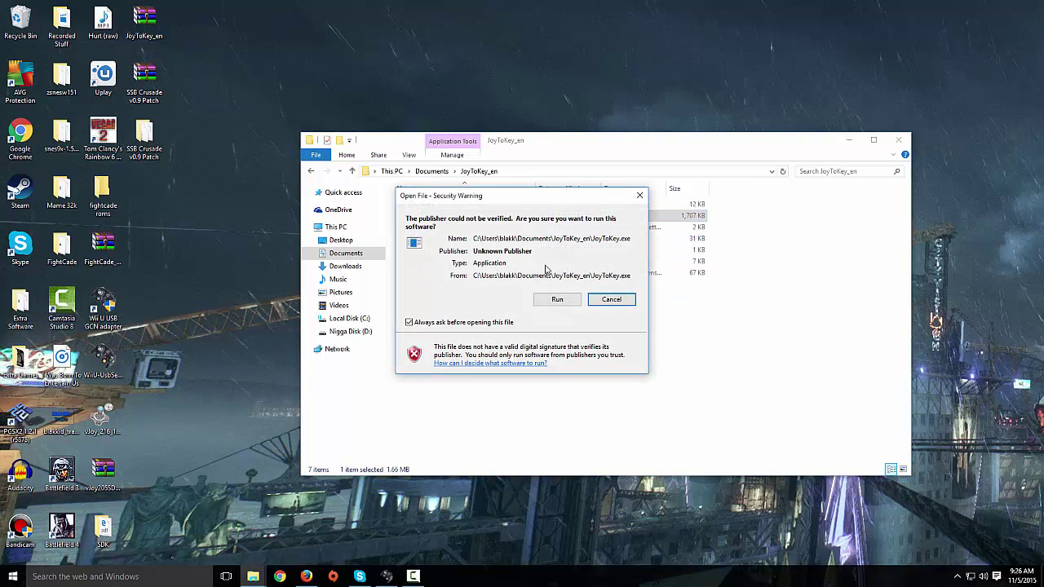
# Step: Allow JoyToKey to run and set the number of joysticks to configure to 5
pyautogui.click(566, 300)
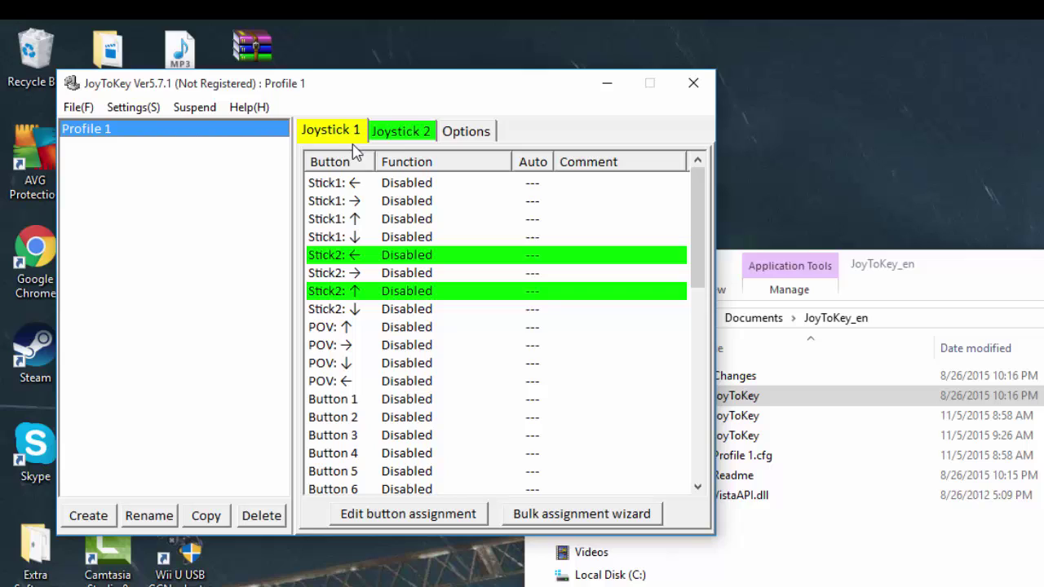
pyautogui.click(451, 132)
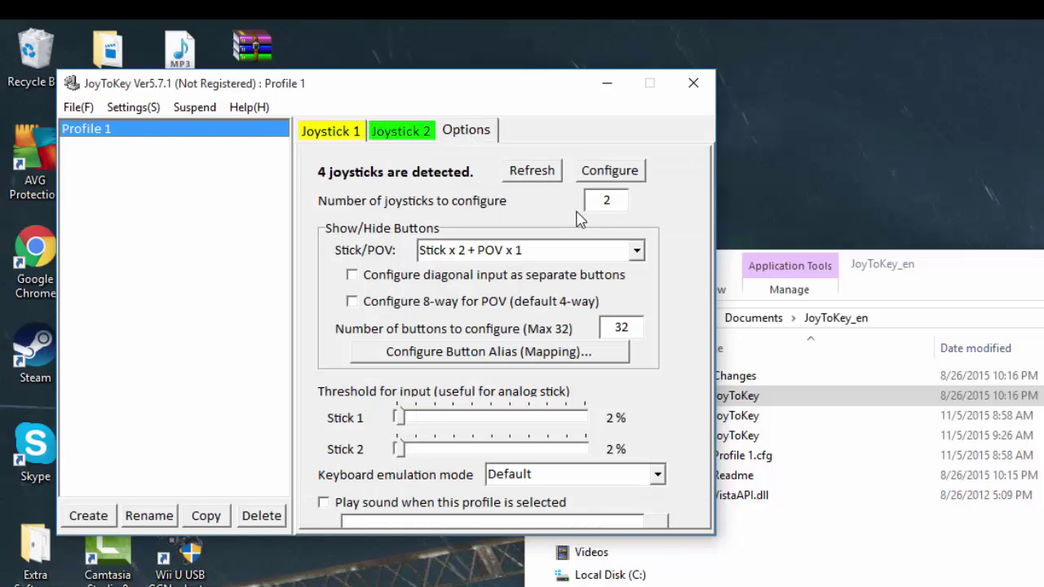
pyautogui.doubleClick(622, 204)
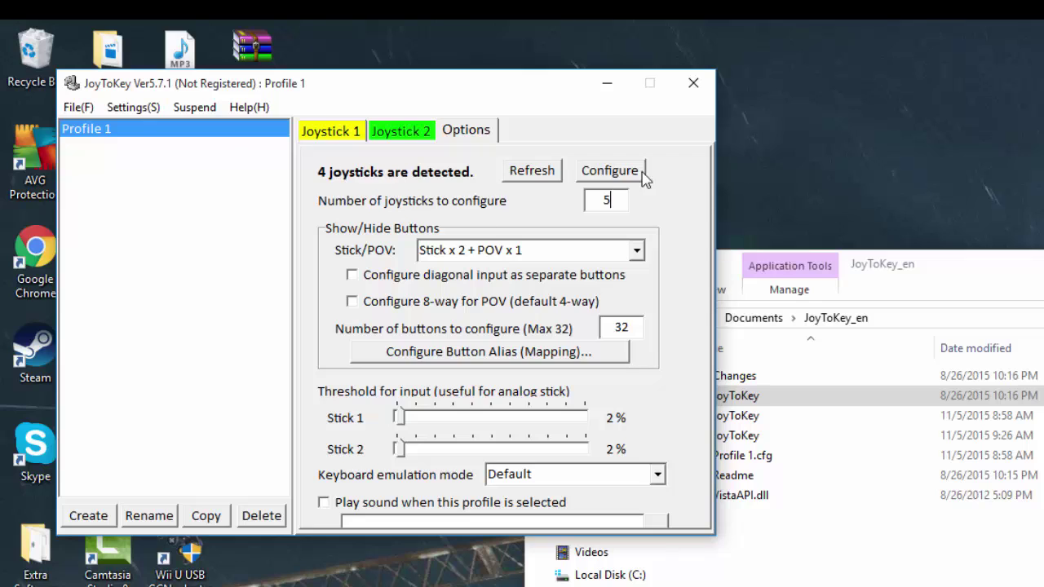
pyautogui.click(534, 181)
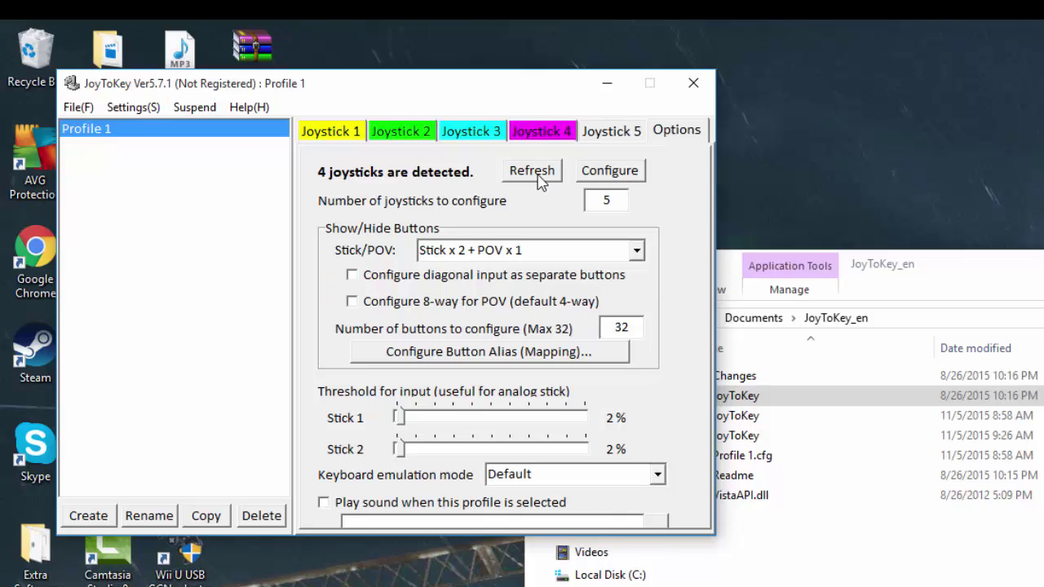
# Step: Review the button assignments on the Joystick 1 through 4 pages
pyautogui.click(408, 134)
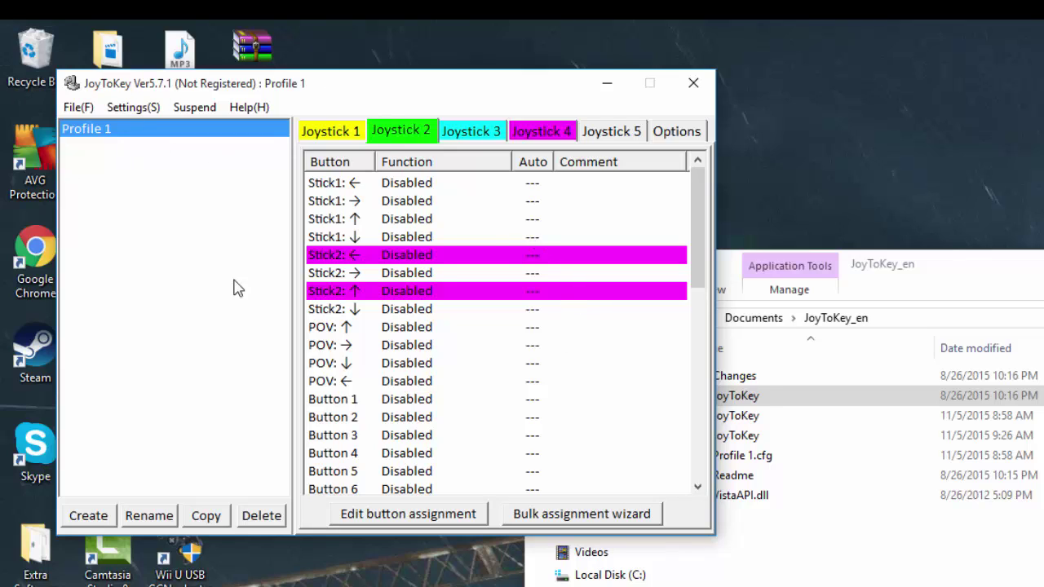
pyautogui.click(560, 136)
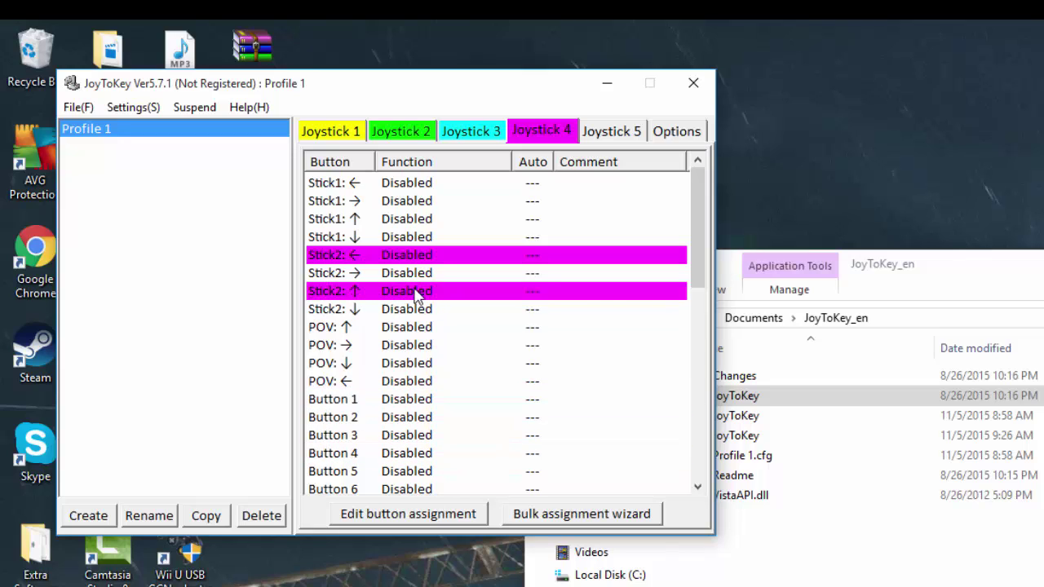
pyautogui.click(341, 135)
pyautogui.click(398, 137)
pyautogui.click(492, 137)
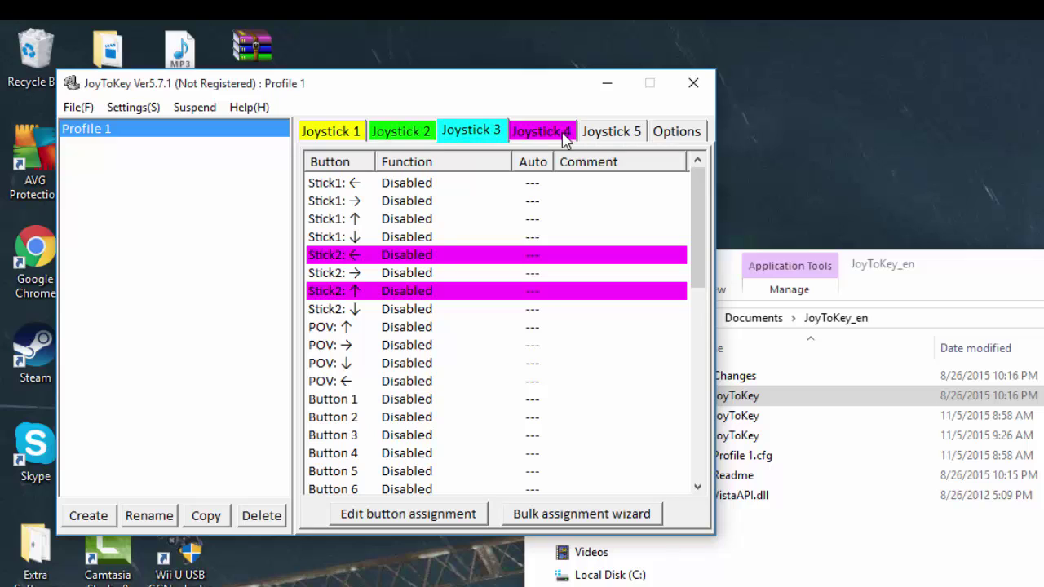
pyautogui.click(569, 137)
# Step: Set the number of joysticks to configure back to 2
pyautogui.click(679, 133)
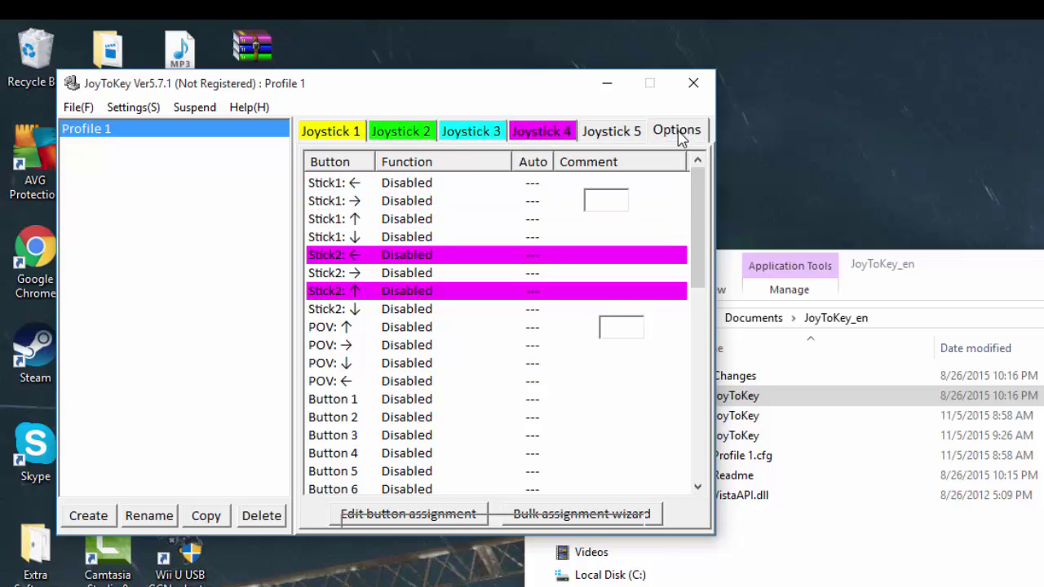
pyautogui.doubleClick(614, 199)
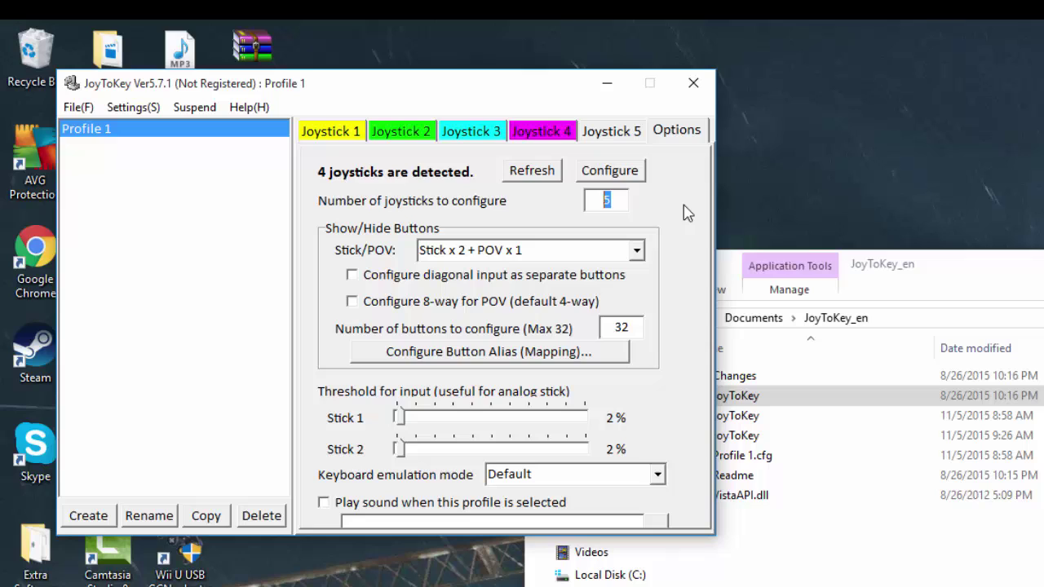
pyautogui.press('BackSpace')
pyautogui.click(532, 133)
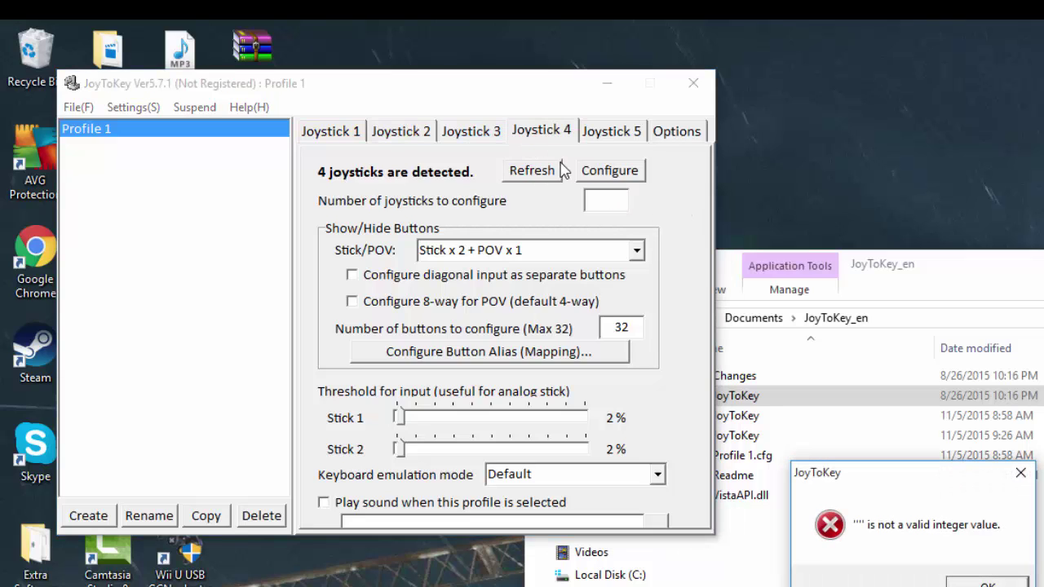
pyautogui.click(987, 582)
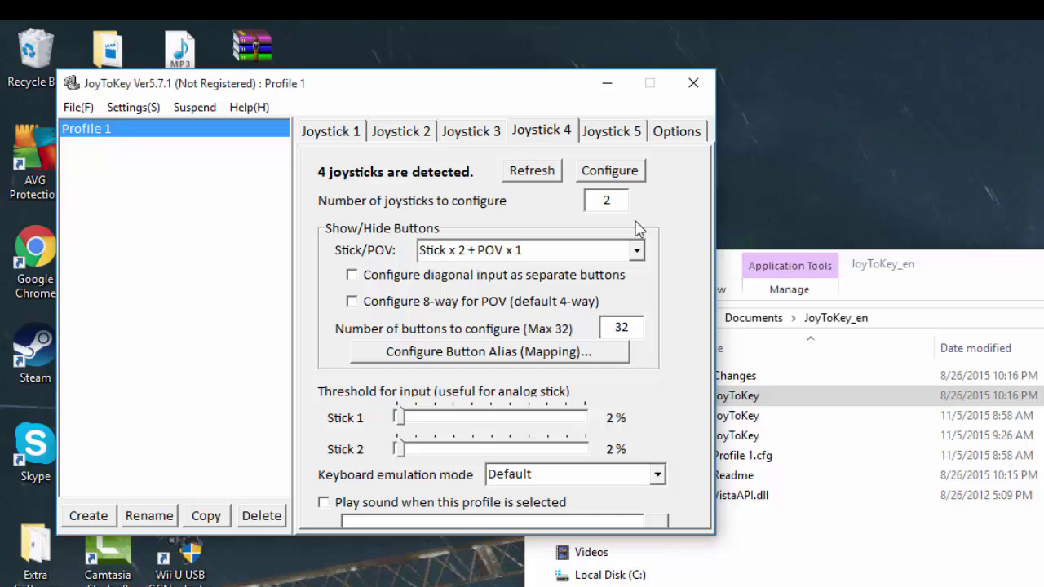
pyautogui.click(535, 173)
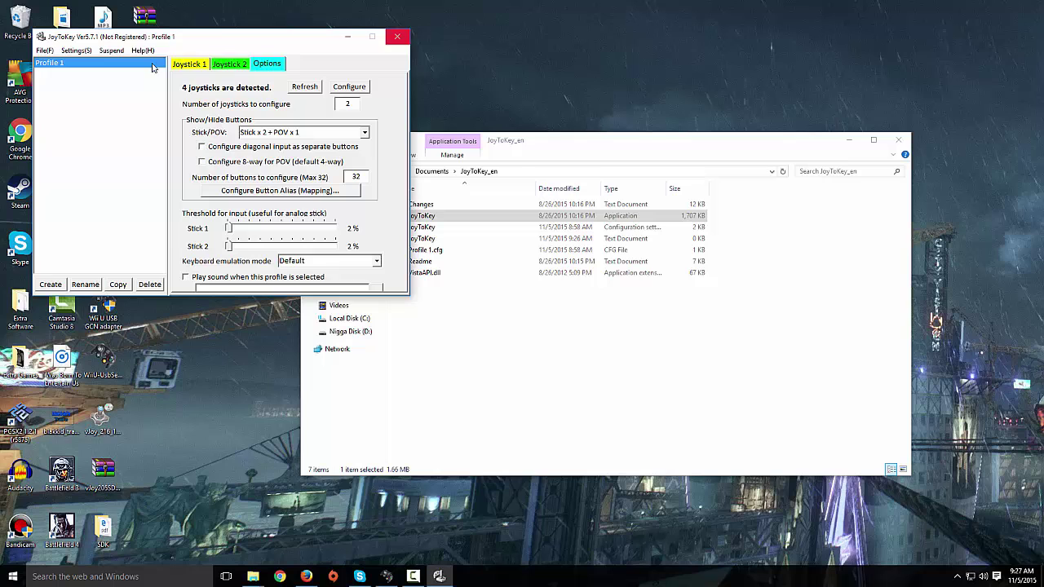
# Step: Bring up JoyToKey's File menu to exit the program
pyautogui.click(44, 50)
# Step: Exit JoyToKey and open the Xpadder v5.7 (2010.11.17) folder from Documents
pyautogui.click(61, 141)
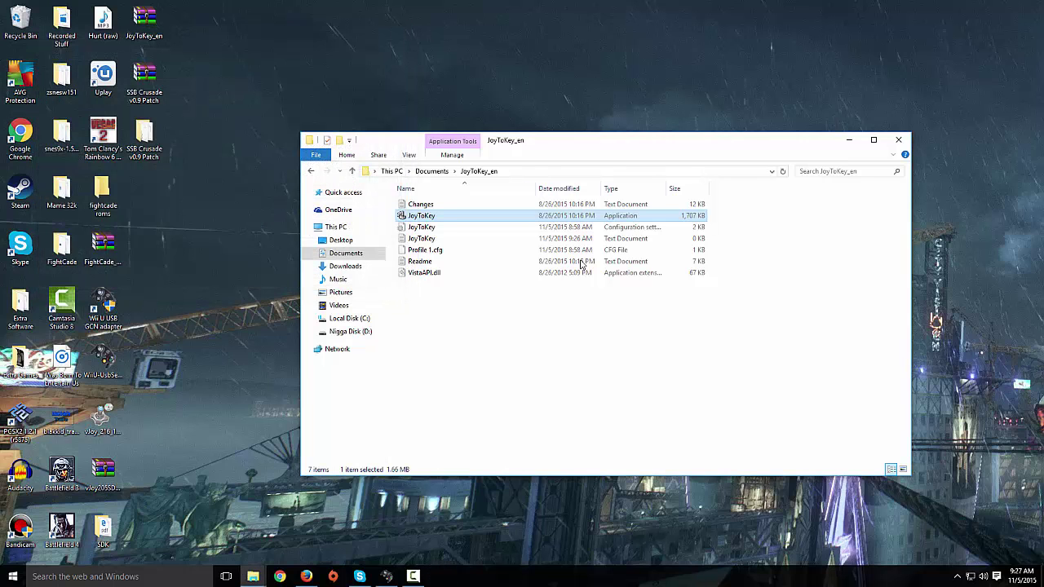
pyautogui.click(319, 171)
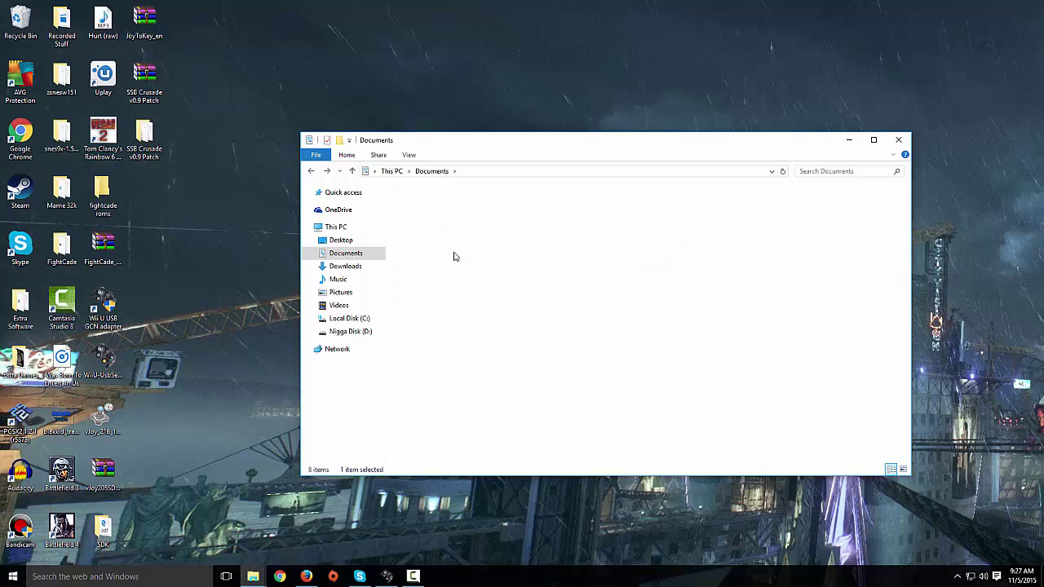
pyautogui.doubleClick(454, 257)
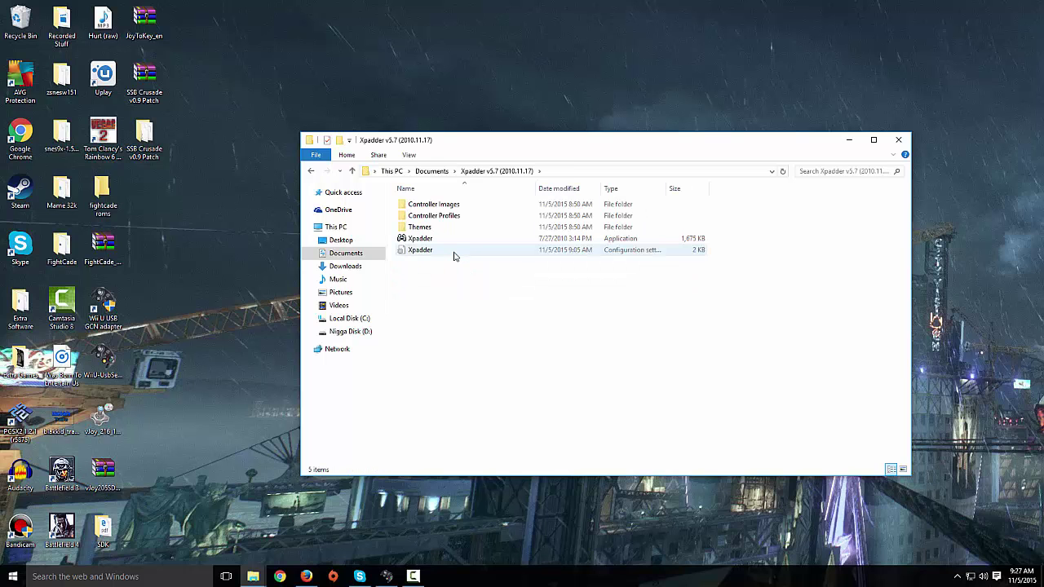
# Step: Set the Xpadder application's compatibility mode to Windows 7 in its Properties
pyautogui.click(425, 239)
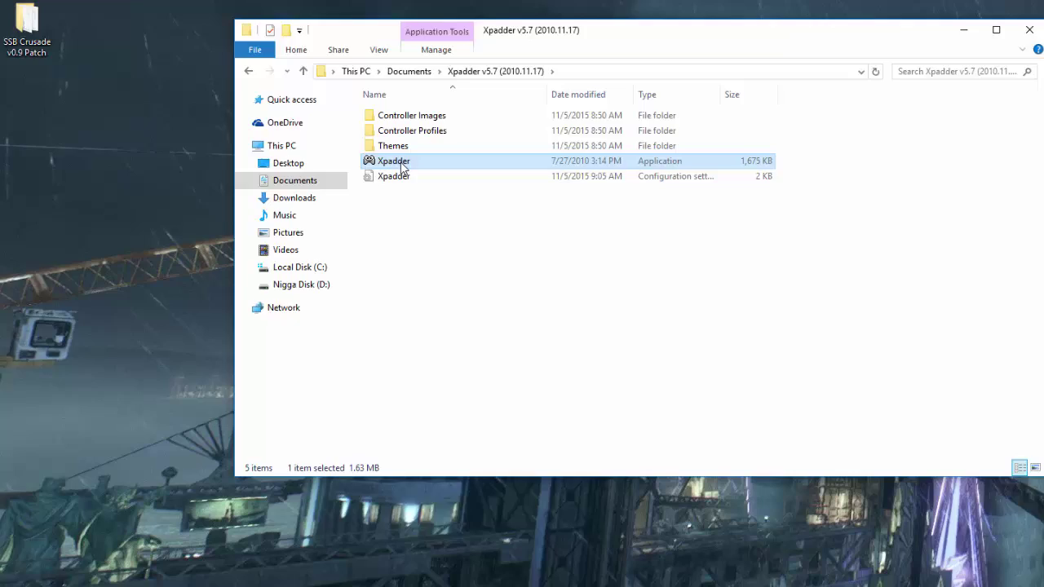
pyautogui.rightClick(425, 239)
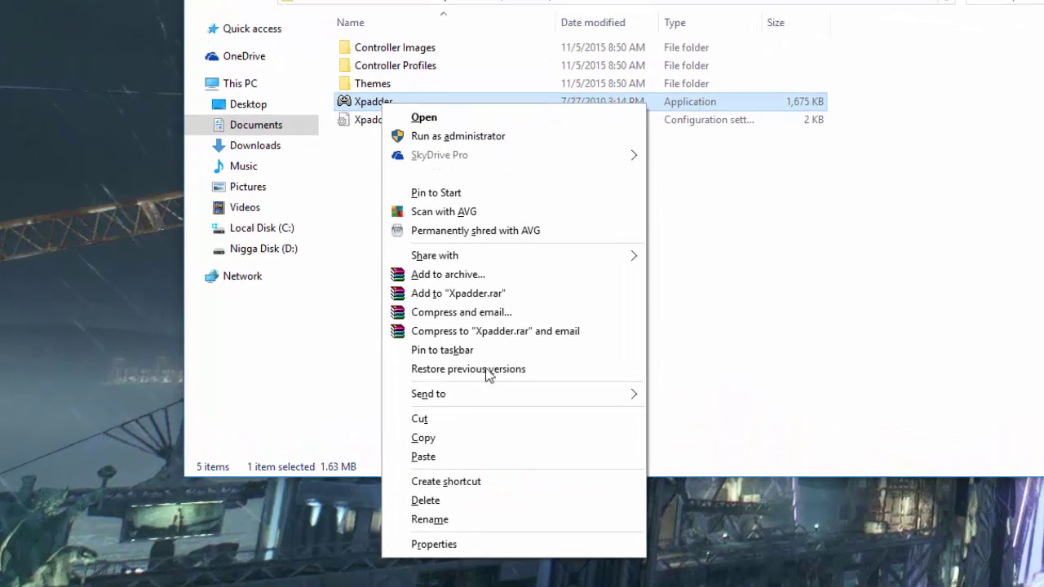
pyautogui.click(472, 545)
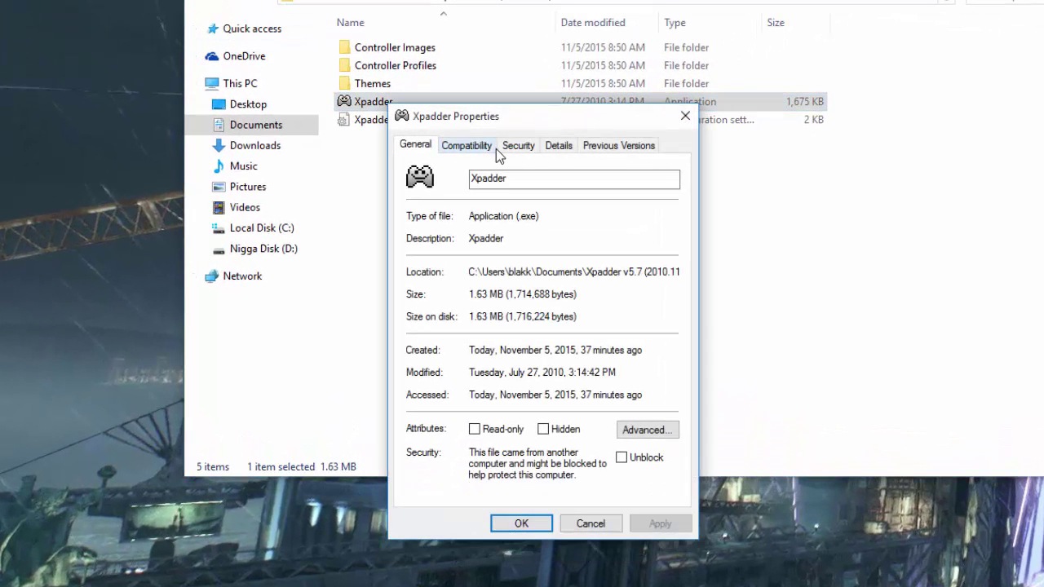
pyautogui.click(482, 151)
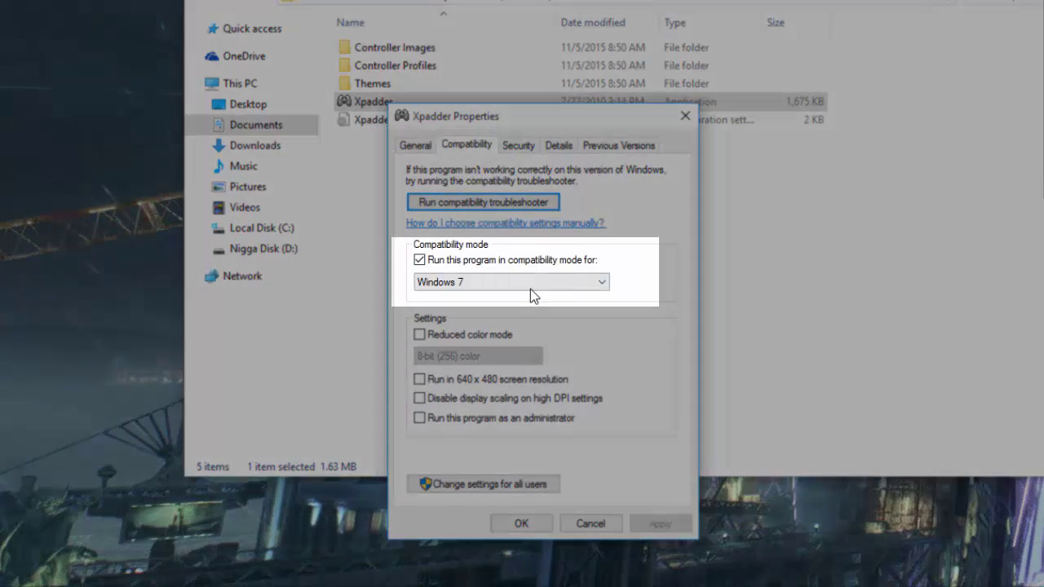
pyautogui.click(531, 281)
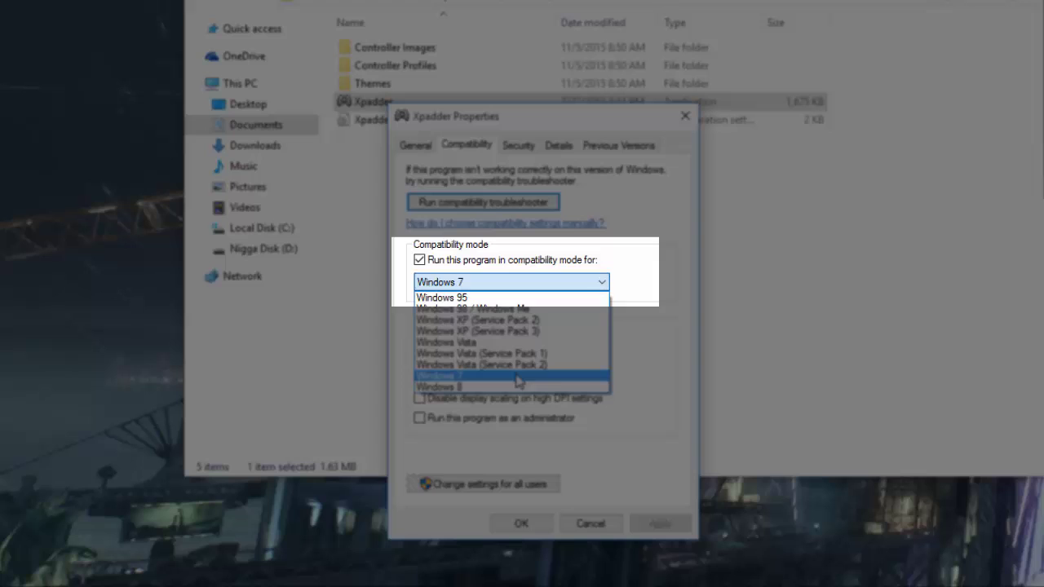
pyautogui.click(688, 319)
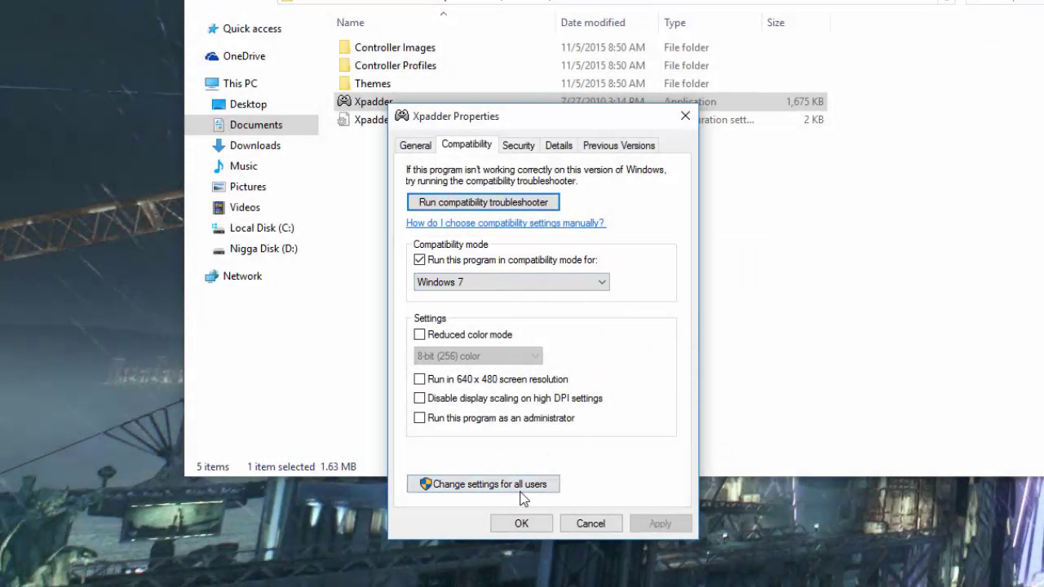
pyautogui.click(521, 523)
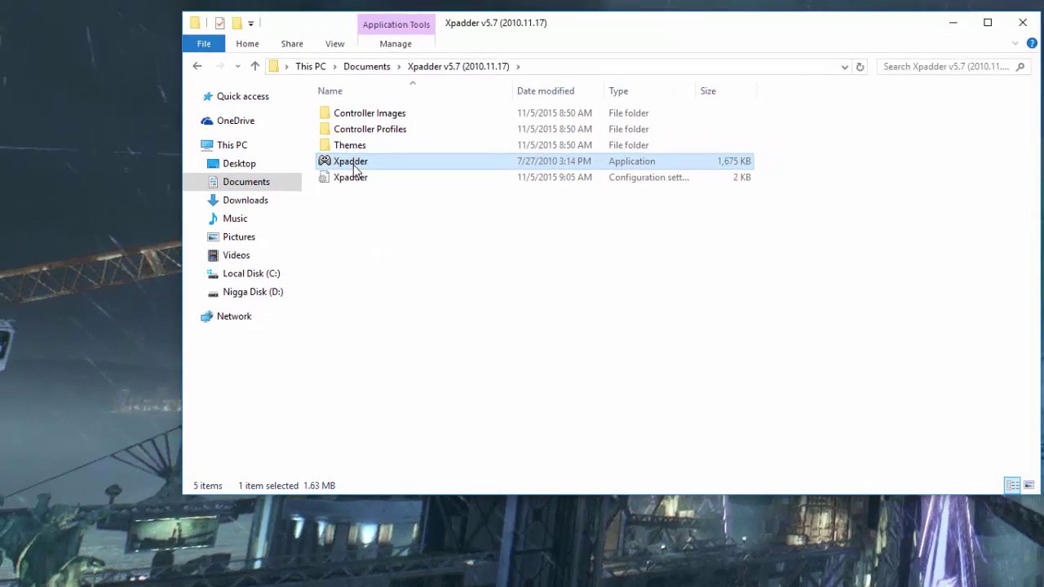
# Step: Launch Xpadder and start a new layout using the Nintendo GameCube controller image
pyautogui.doubleClick(369, 108)
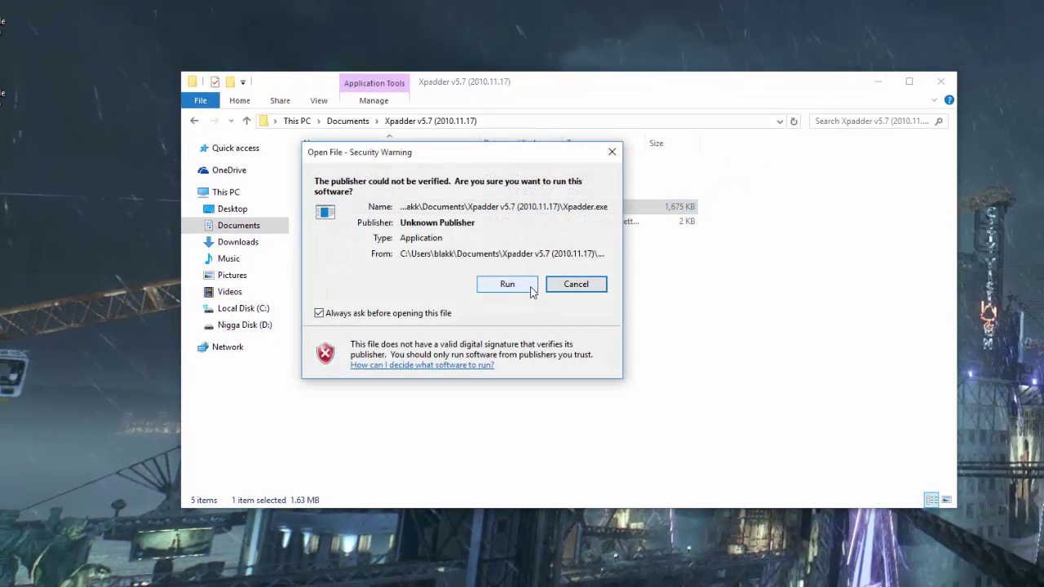
pyautogui.click(531, 292)
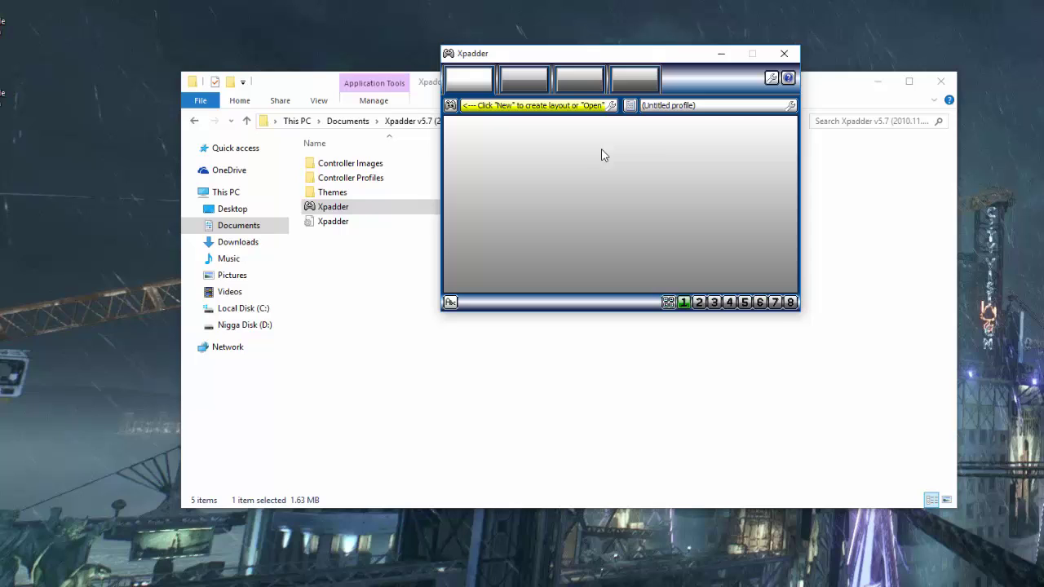
pyautogui.click(518, 109)
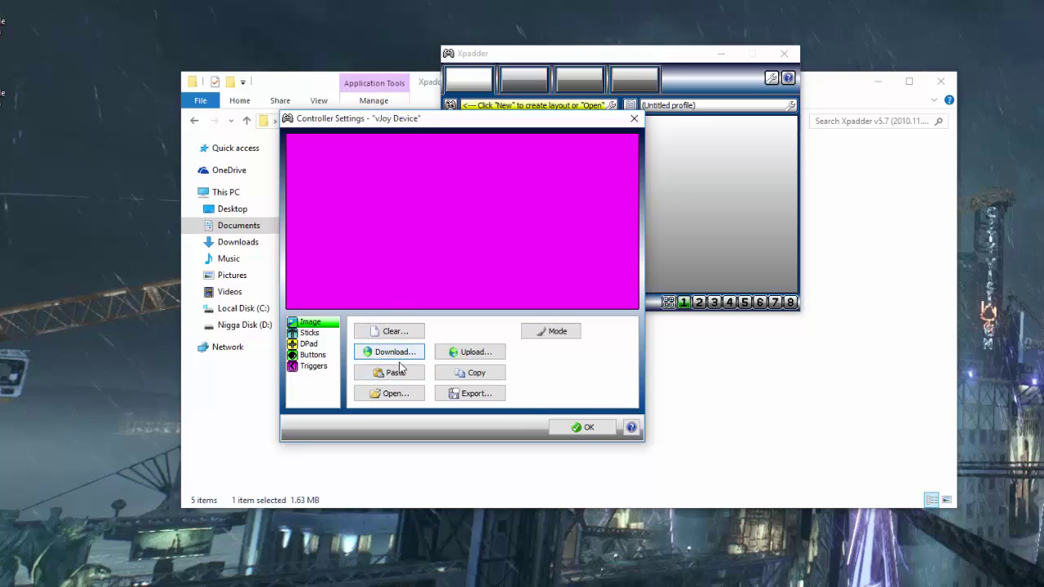
pyautogui.click(409, 396)
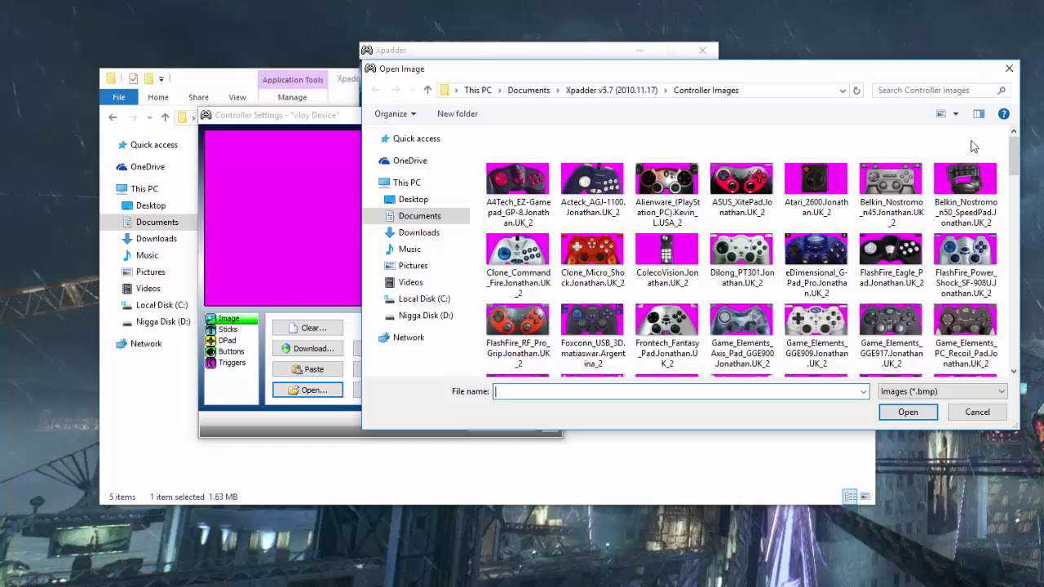
pyautogui.moveTo(1015, 160); pyautogui.dragTo(1023, 275)
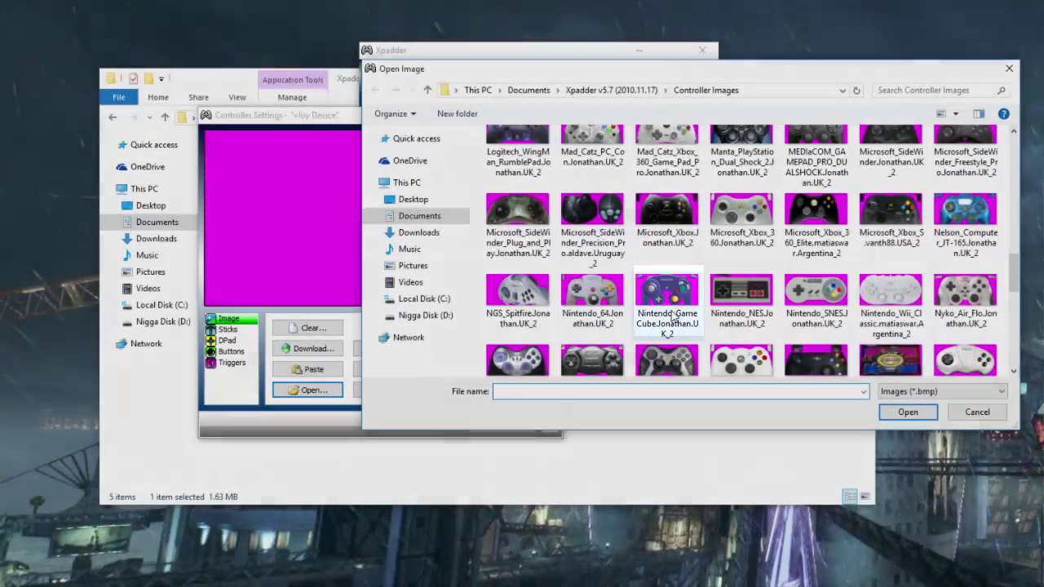
pyautogui.doubleClick(669, 302)
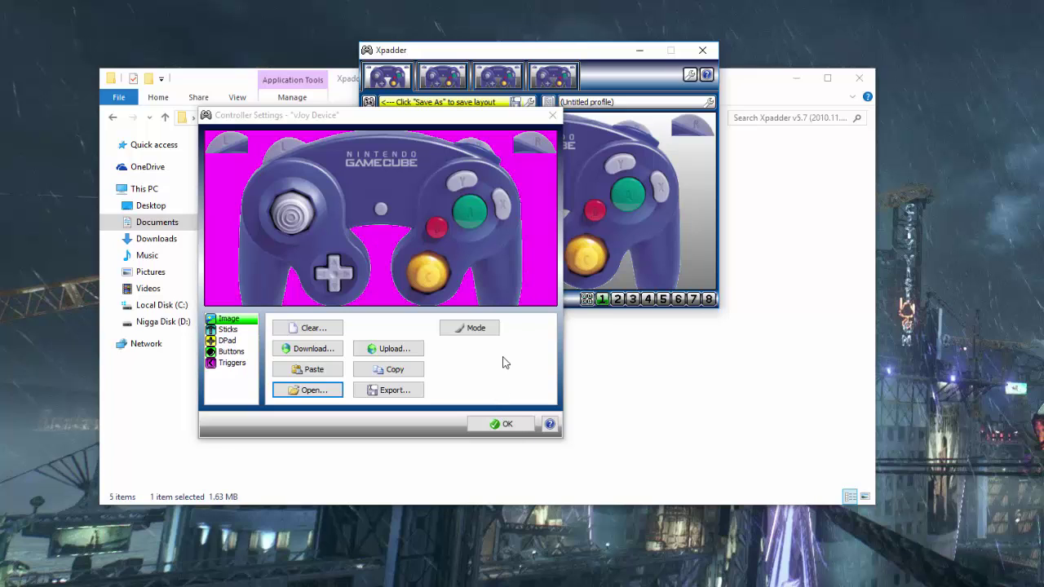
pyautogui.click(492, 423)
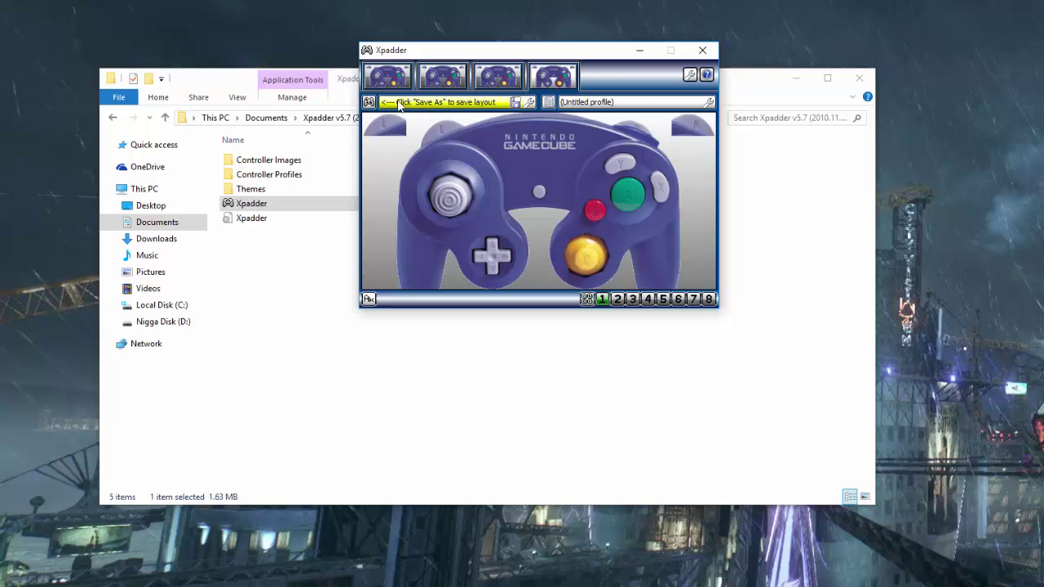
# Step: Enable Stick 1 over the main analog stick and Stick 2 over the yellow C stick
pyautogui.click(531, 102)
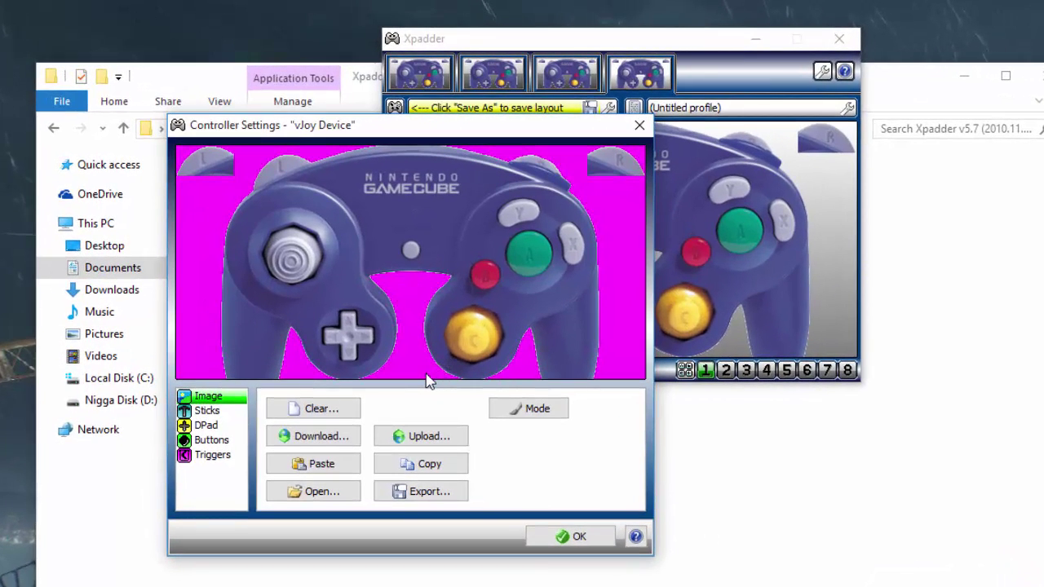
pyautogui.click(217, 413)
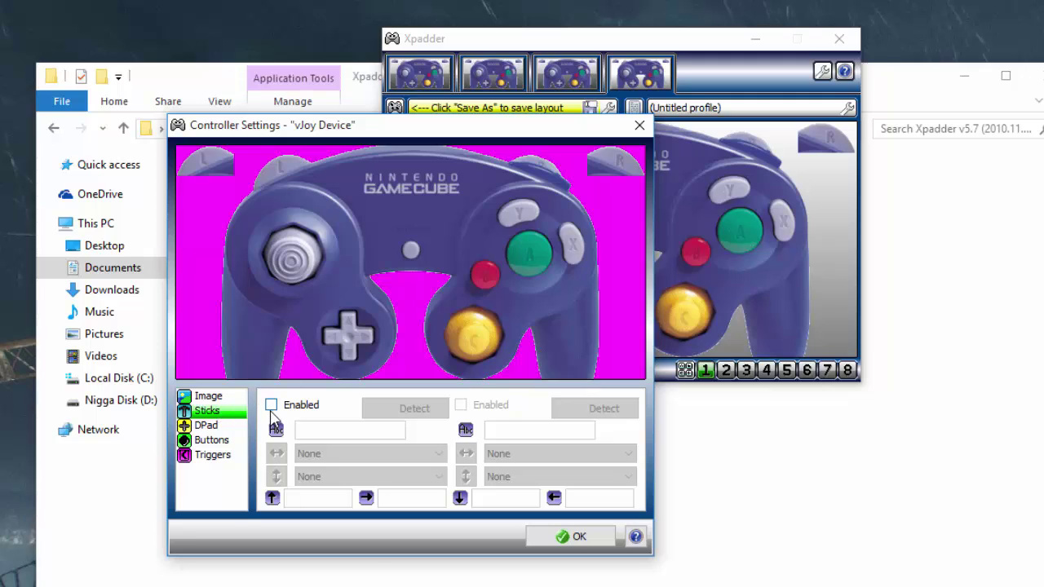
pyautogui.click(271, 406)
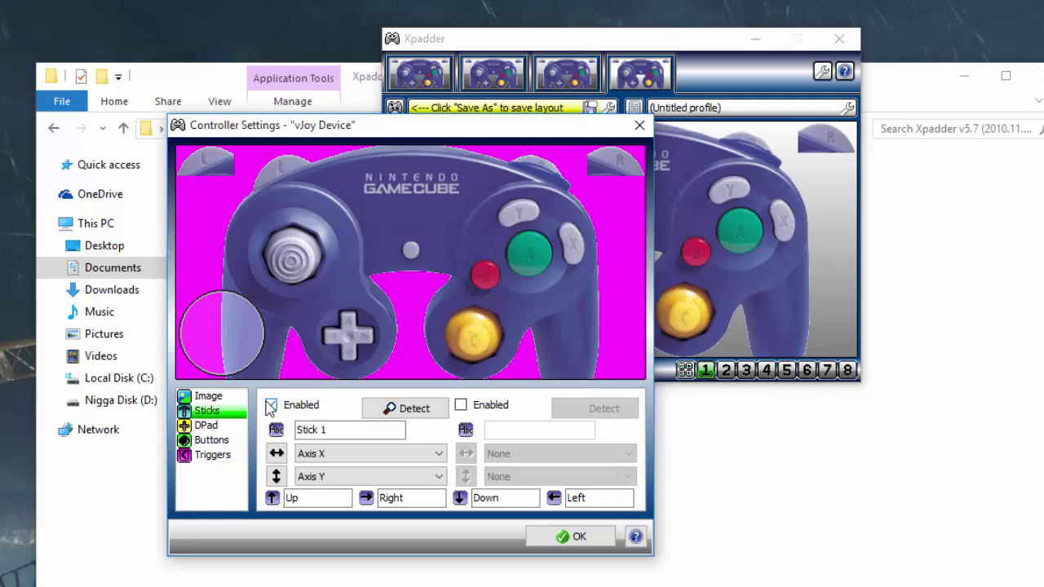
pyautogui.moveTo(229, 321); pyautogui.dragTo(288, 268)
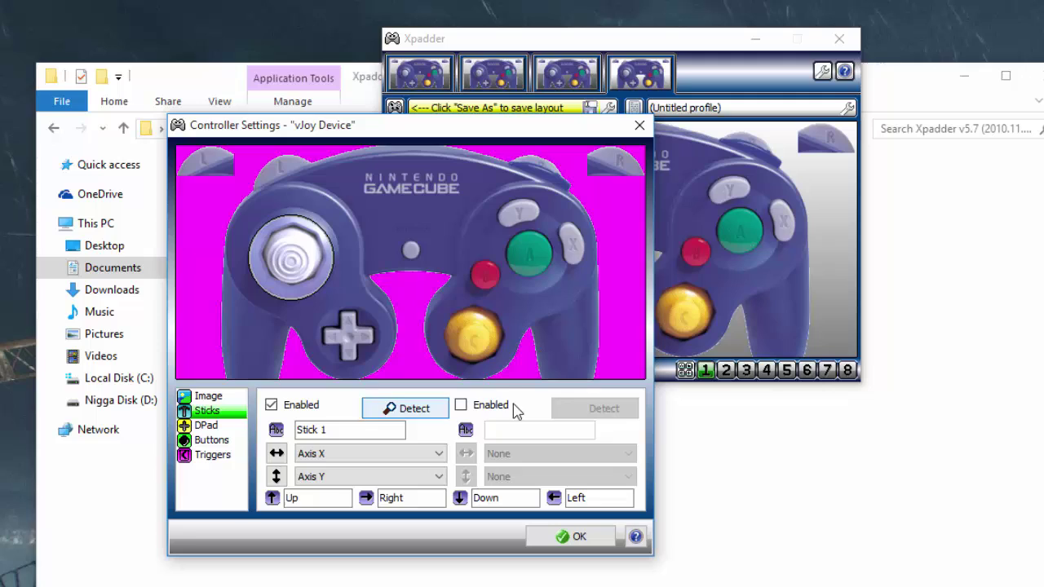
pyautogui.click(461, 404)
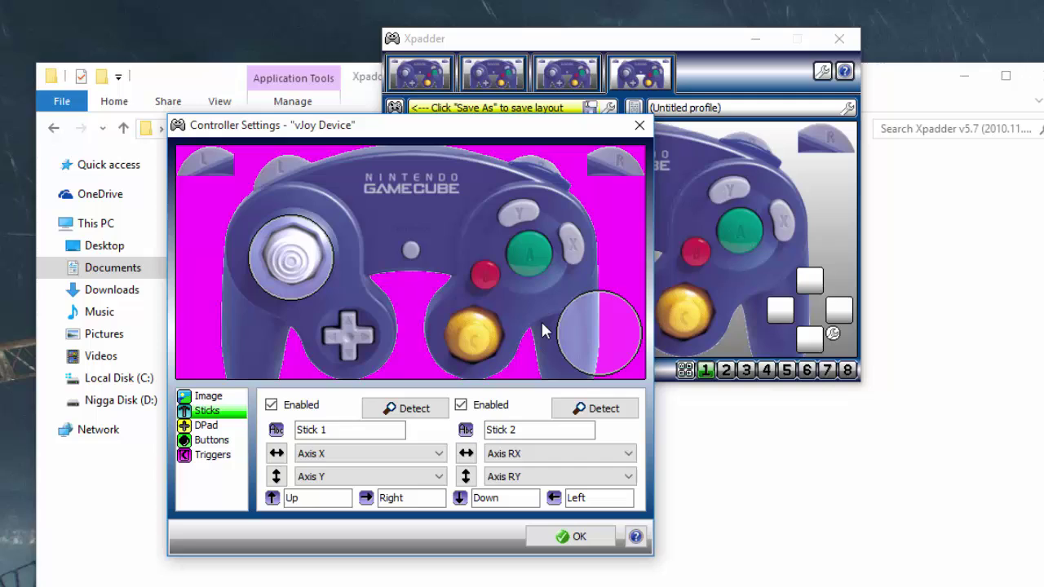
pyautogui.moveTo(567, 330); pyautogui.dragTo(468, 351)
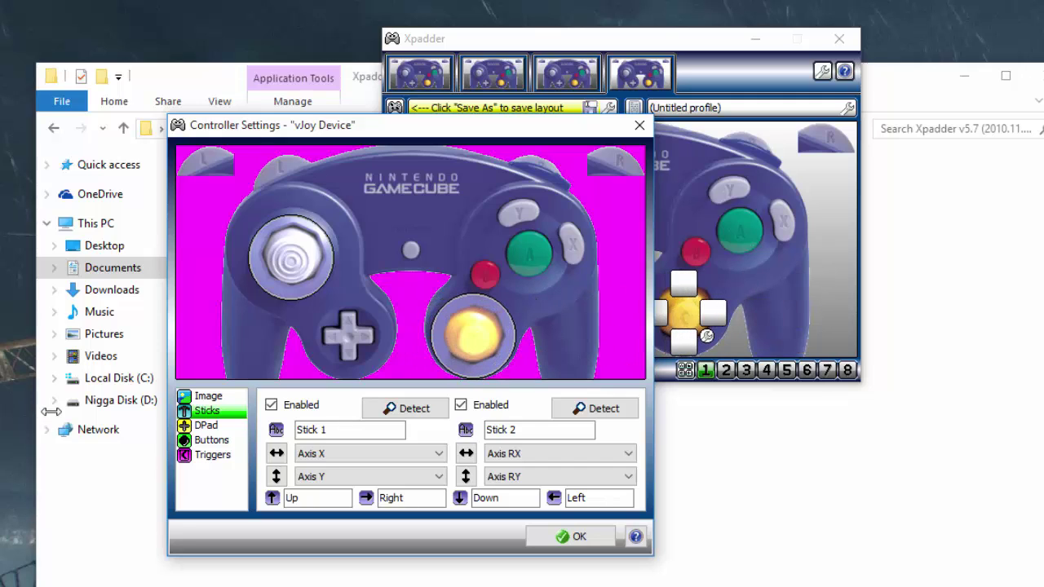
# Step: Enable the D-pad, detect its four directions, and shrink it onto the cross pad
pyautogui.click(206, 426)
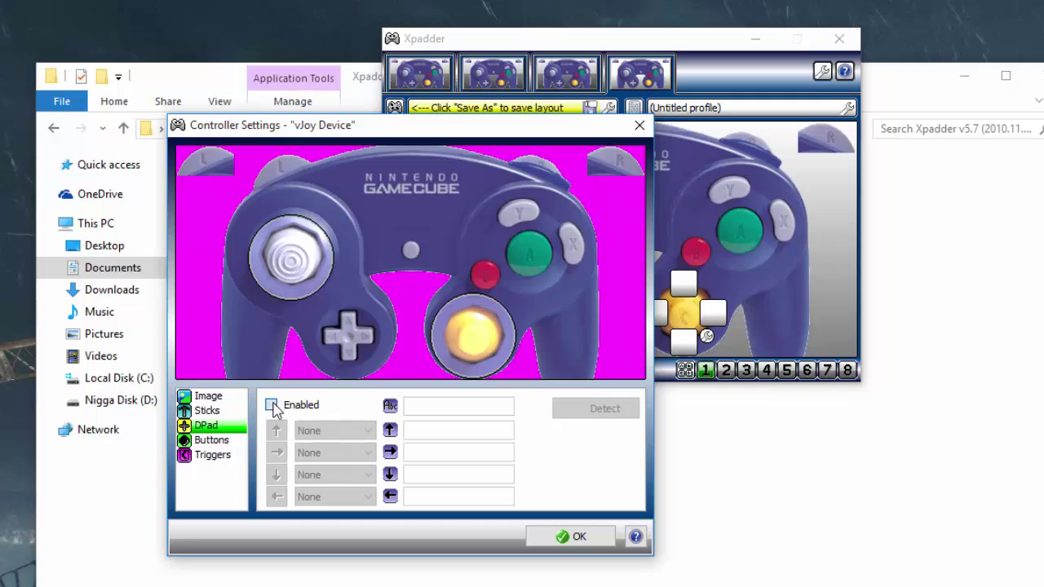
pyautogui.click(270, 405)
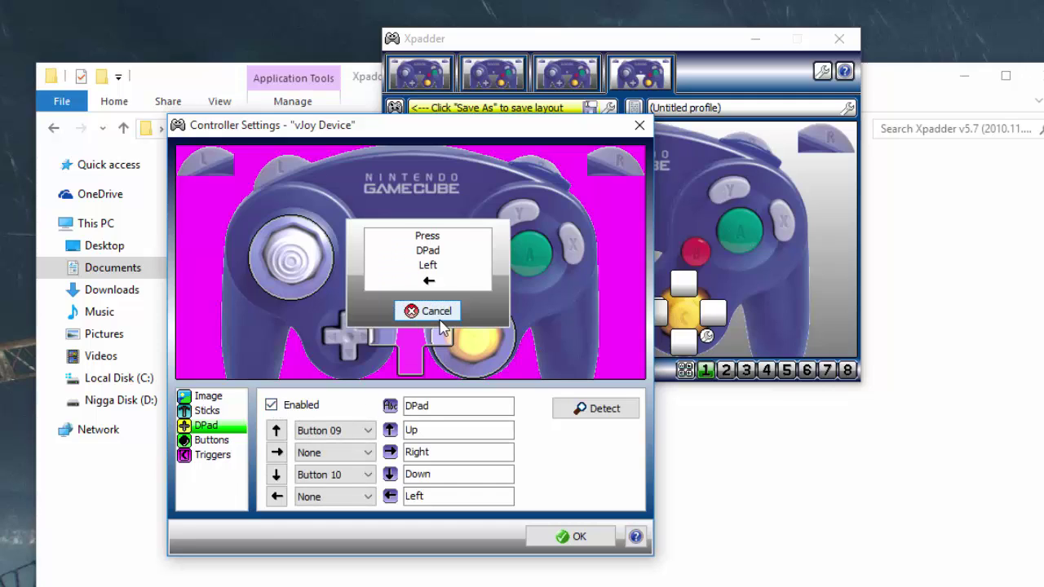
pyautogui.moveTo(439, 333); pyautogui.dragTo(350, 339)
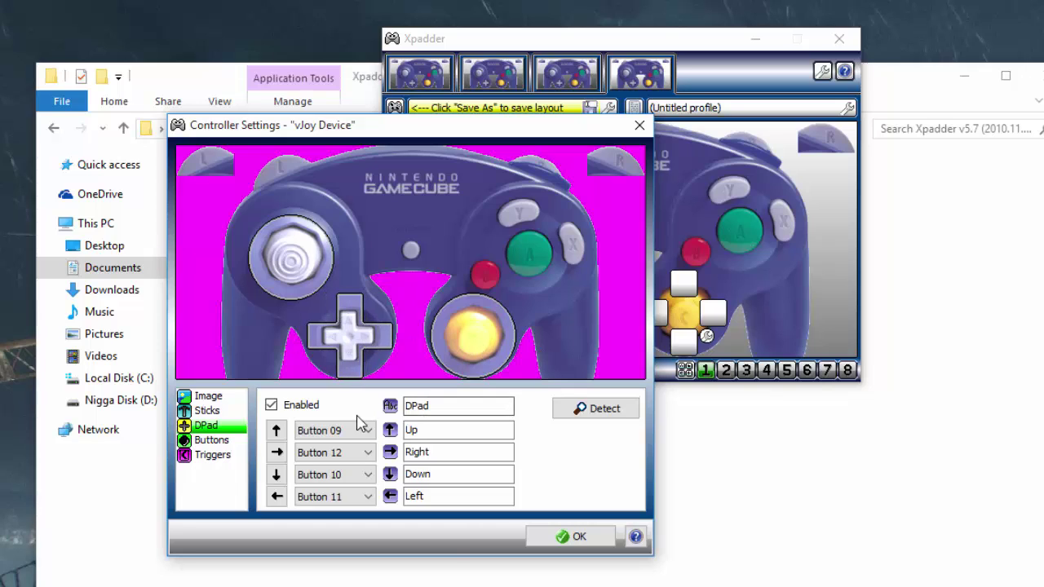
pyautogui.click(213, 441)
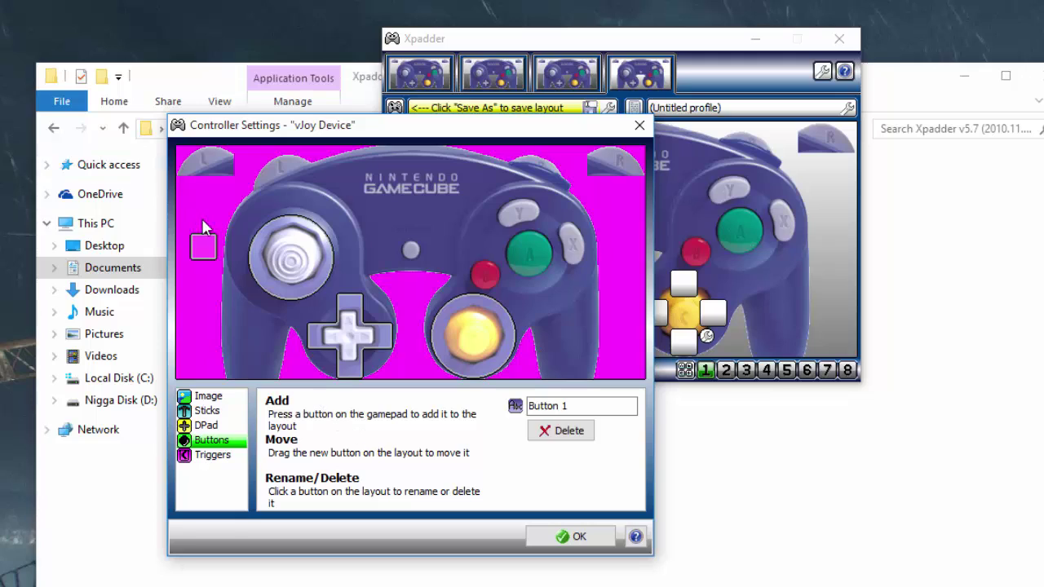
# Step: Place button squares over A, B, Y, X, Start, Z, L and R
pyautogui.moveTo(209, 255); pyautogui.dragTo(526, 263)
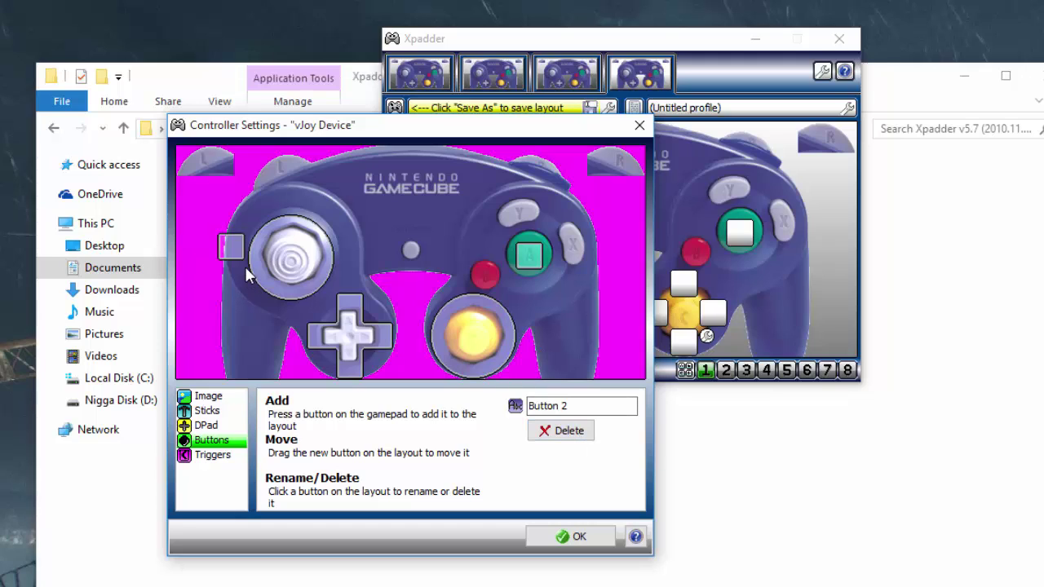
pyautogui.moveTo(234, 251); pyautogui.dragTo(487, 280)
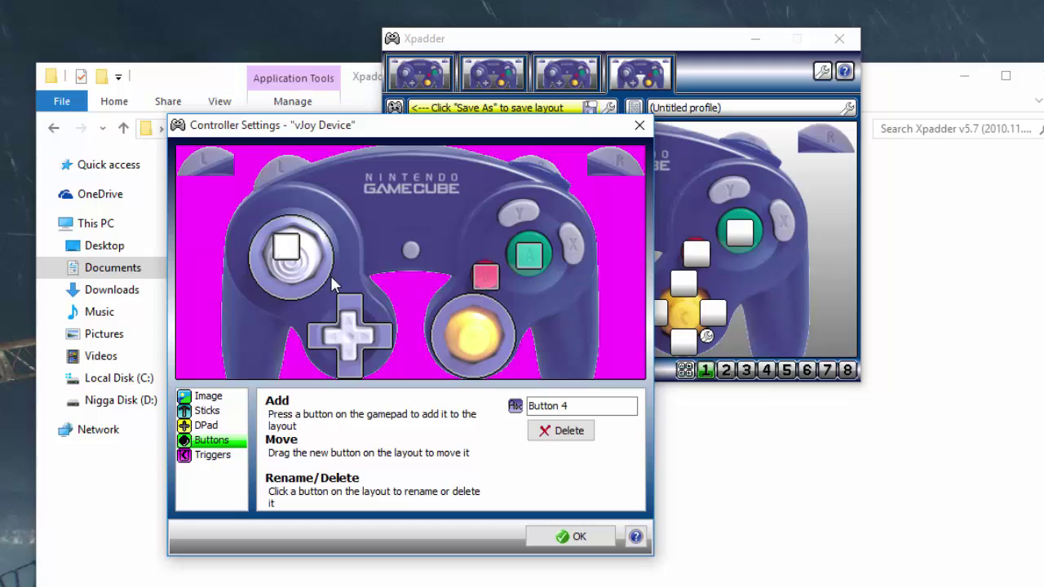
pyautogui.moveTo(289, 257); pyautogui.dragTo(516, 222)
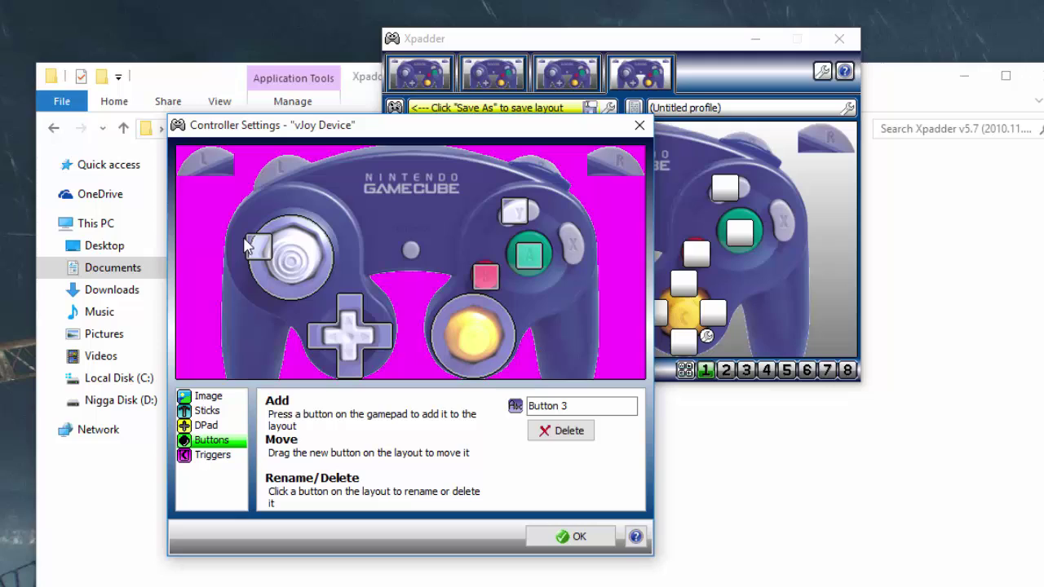
pyautogui.moveTo(261, 246); pyautogui.dragTo(573, 249)
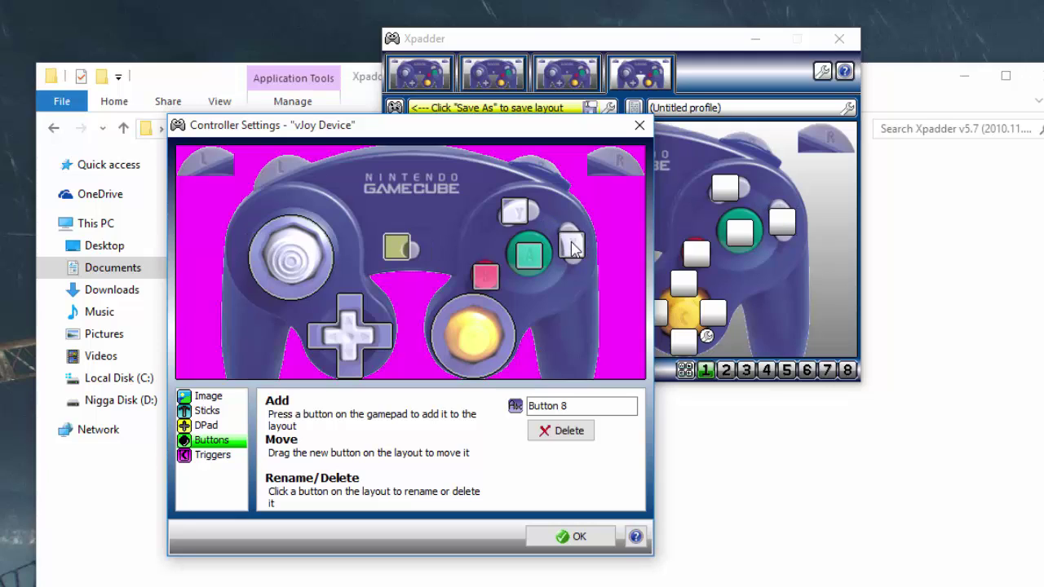
pyautogui.moveTo(399, 245); pyautogui.dragTo(410, 253)
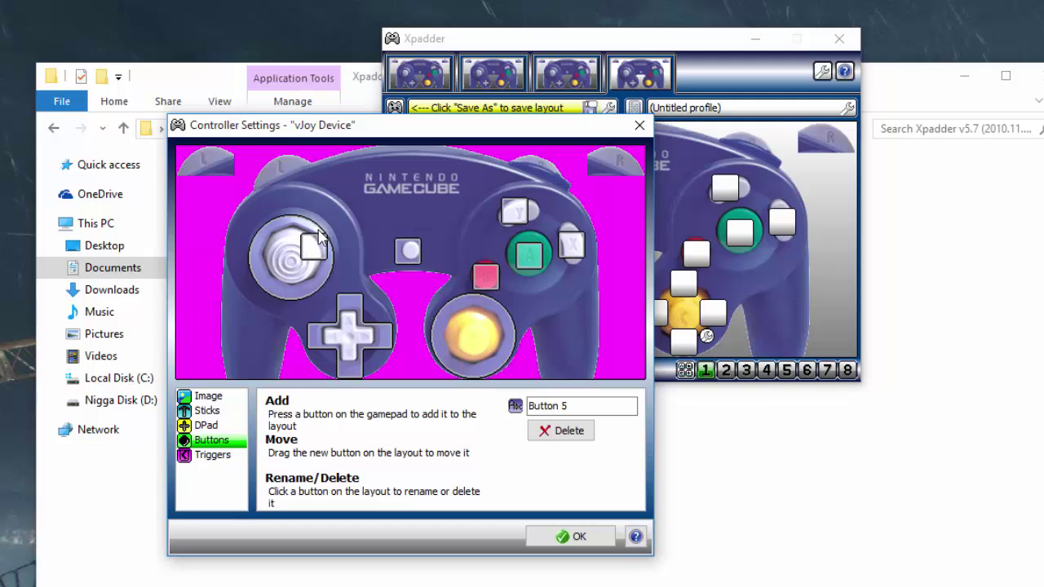
pyautogui.moveTo(314, 246); pyautogui.dragTo(542, 184)
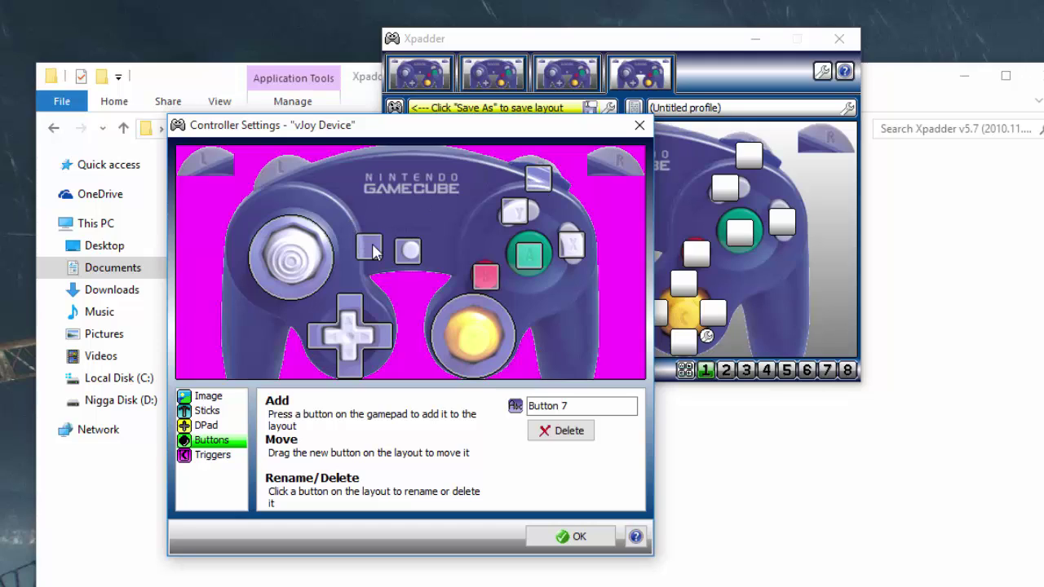
pyautogui.moveTo(374, 253); pyautogui.dragTo(209, 167)
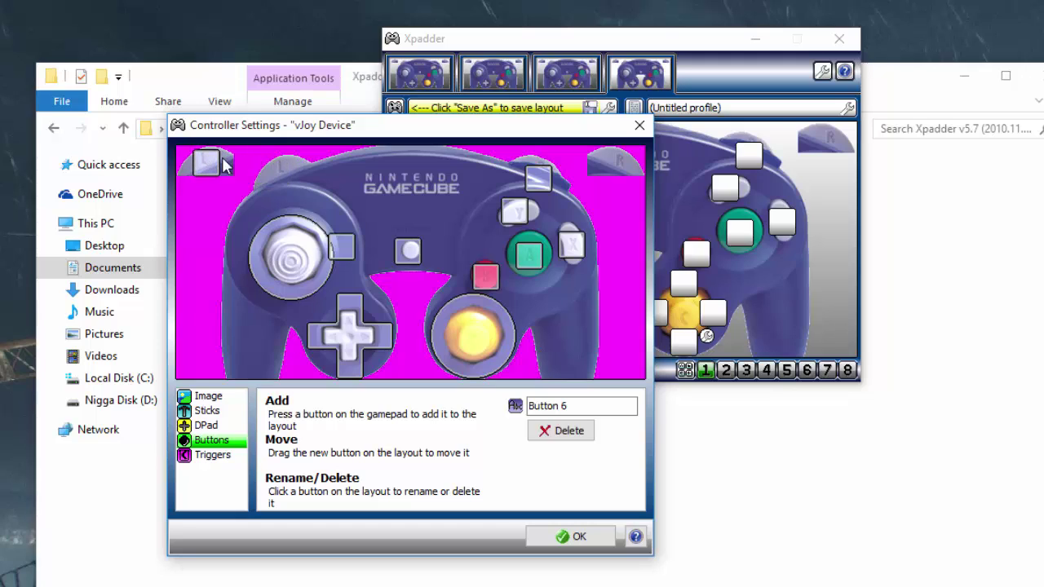
pyautogui.moveTo(349, 242); pyautogui.dragTo(618, 161)
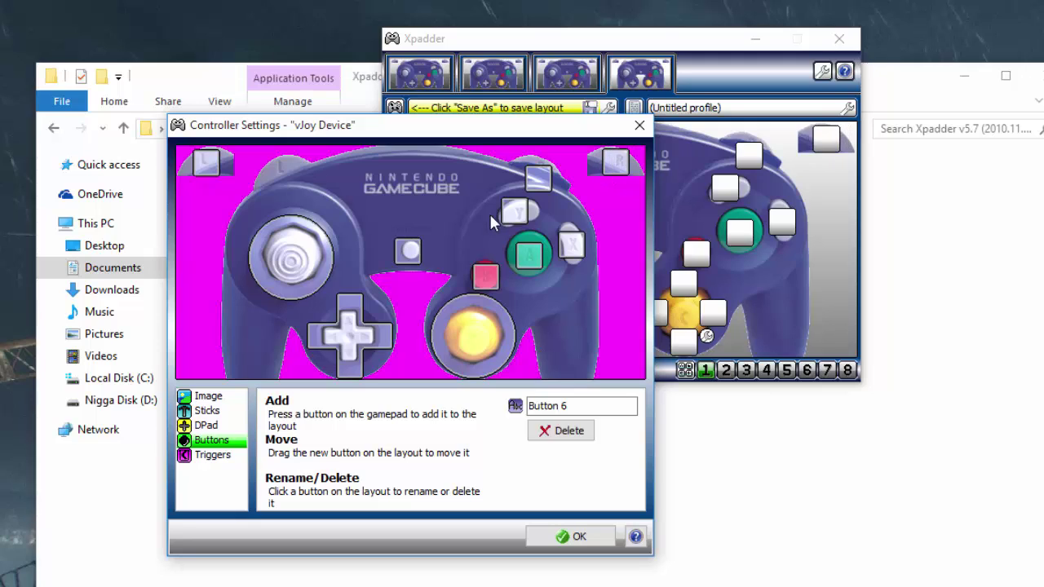
pyautogui.moveTo(408, 254); pyautogui.dragTo(413, 256)
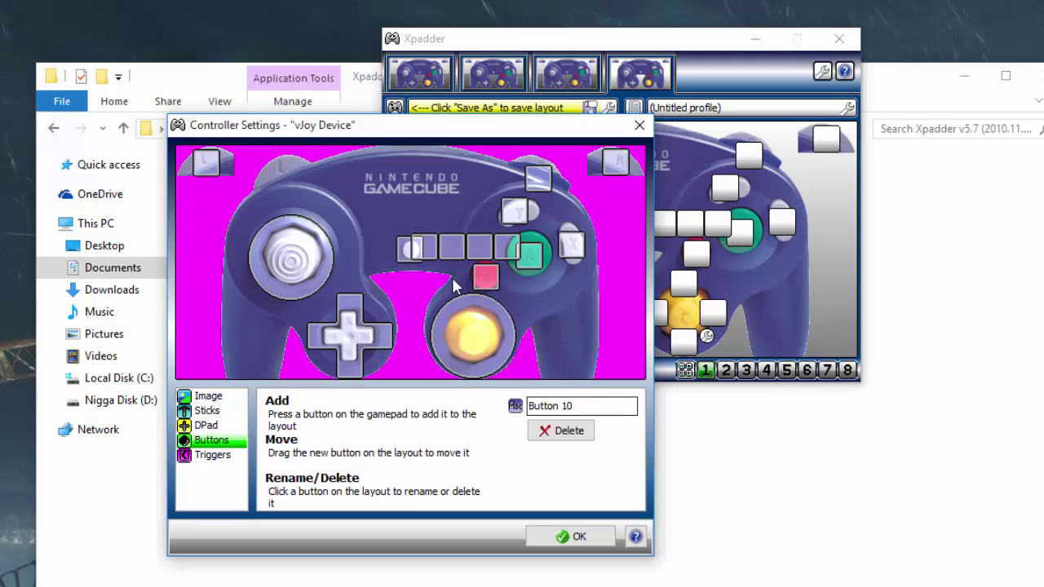
# Step: Delete the extra duplicate squares, Buttons 9 through 12
pyautogui.moveTo(433, 265); pyautogui.dragTo(440, 320)
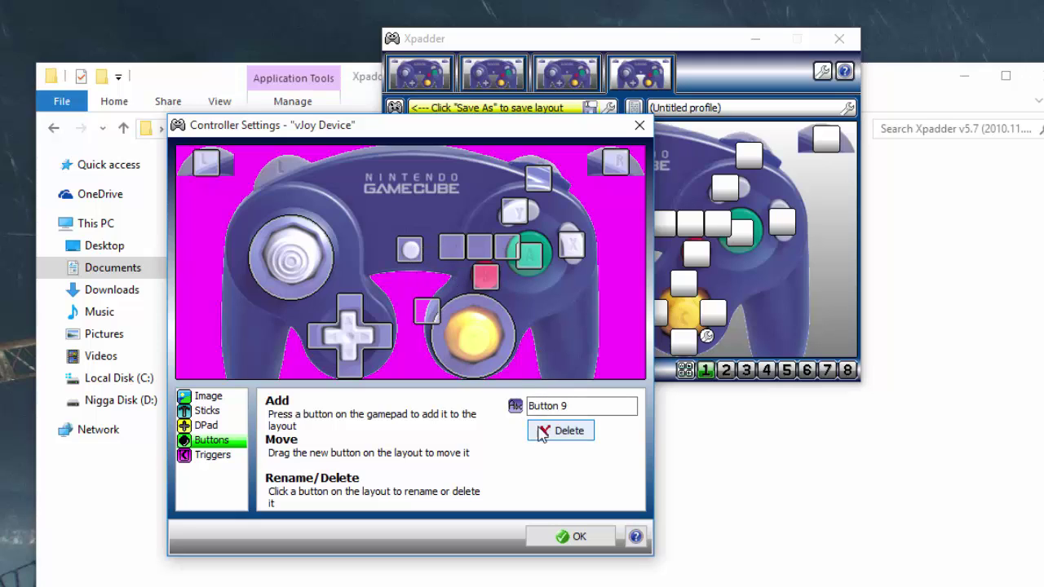
pyautogui.click(562, 431)
pyautogui.click(453, 257)
pyautogui.click(558, 436)
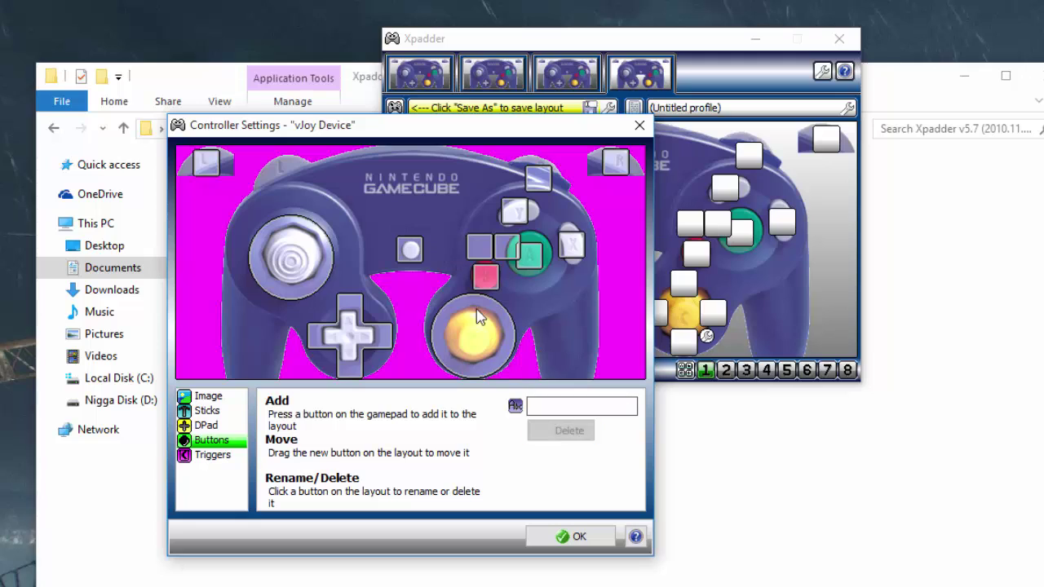
pyautogui.click(558, 439)
pyautogui.click(508, 259)
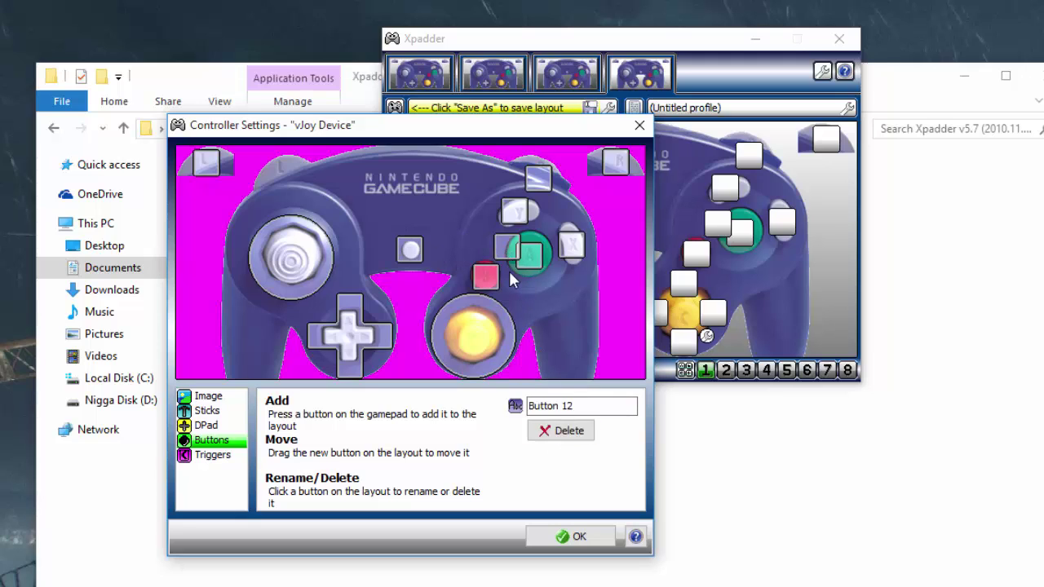
pyautogui.click(571, 436)
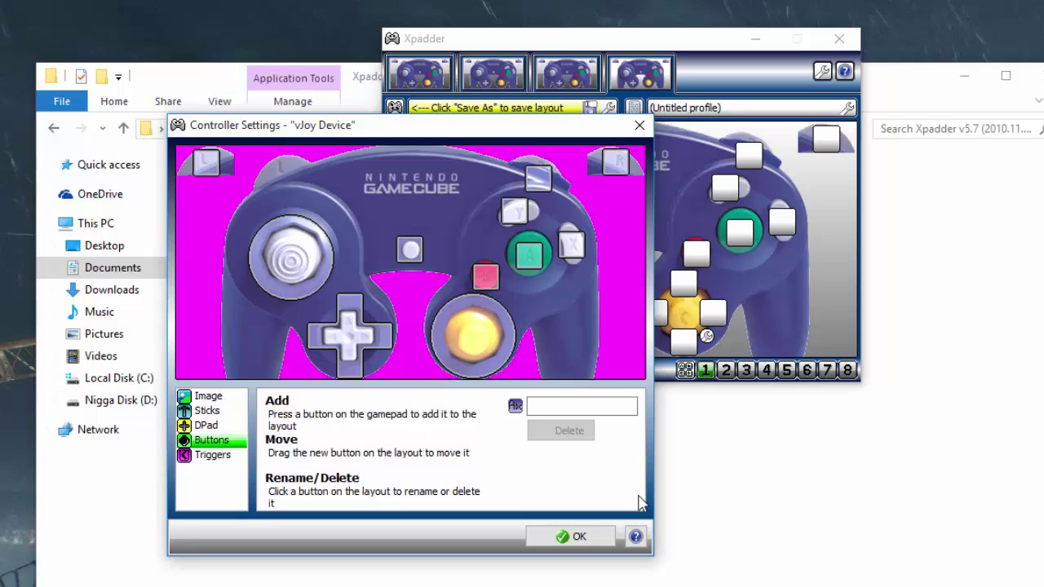
# Step: Apply the GameCube layout with button text on, then open the SSB Crusade v0.9 Patch folder
pyautogui.click(564, 533)
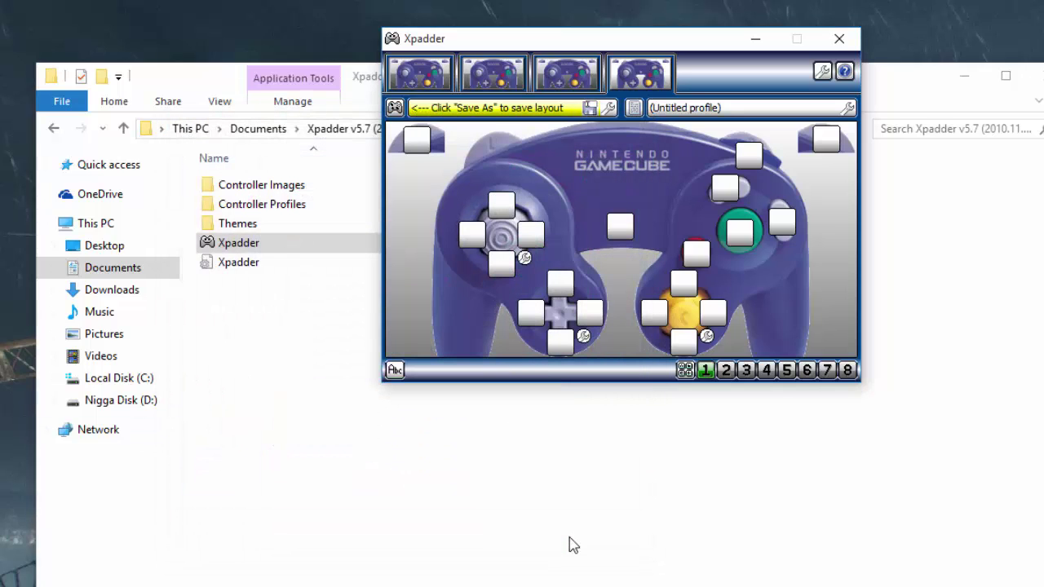
pyautogui.click(394, 371)
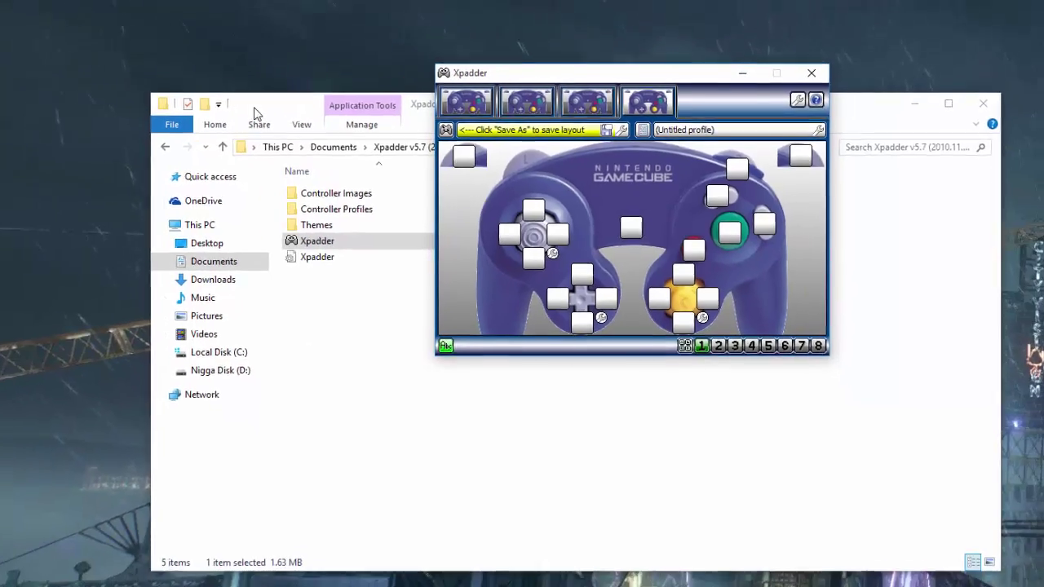
pyautogui.click(254, 114)
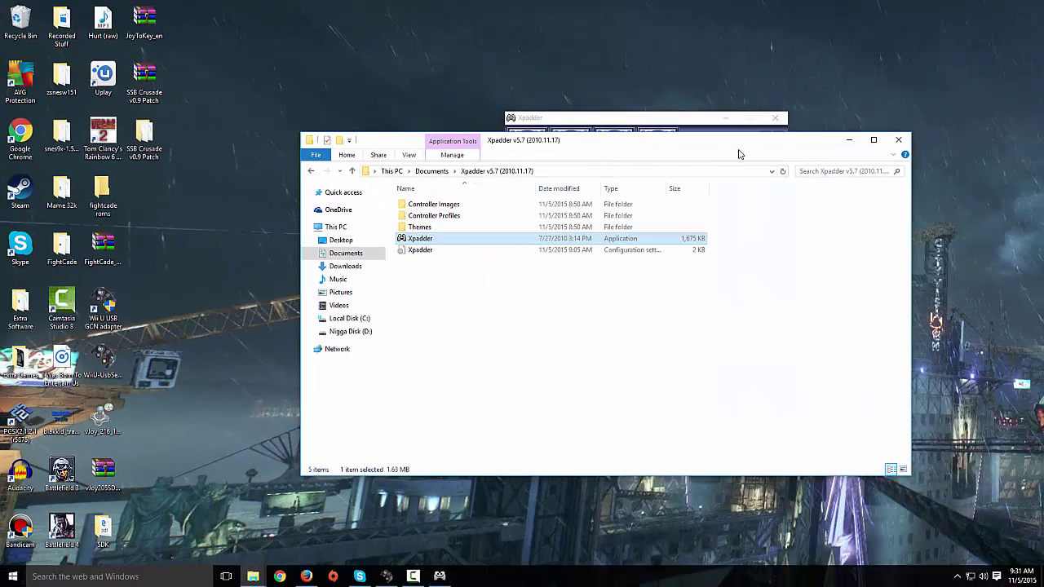
pyautogui.doubleClick(159, 136)
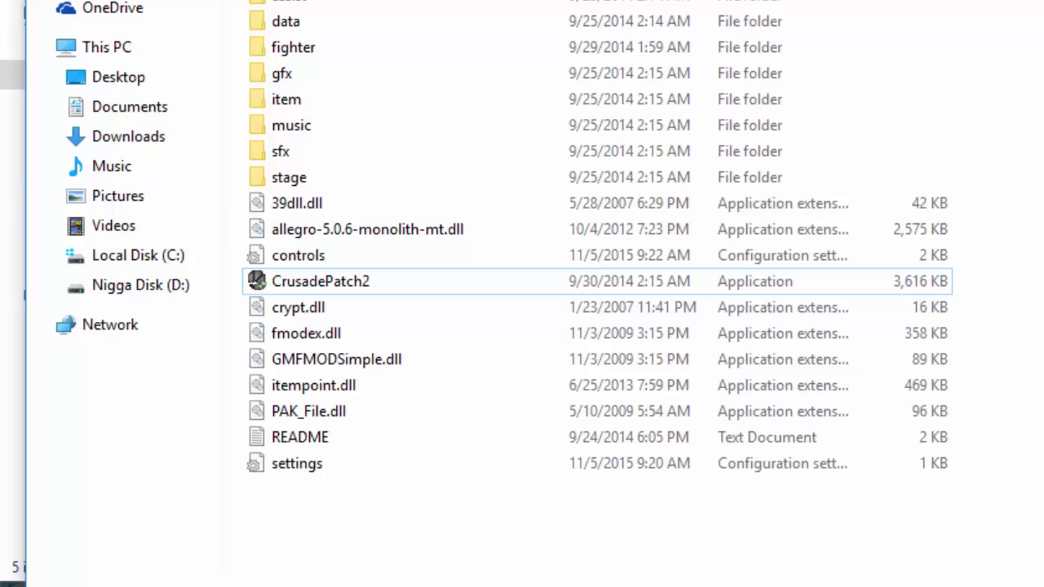
# Step: Run CrusadePatch2 once and close the game's display settings window
pyautogui.click(310, 282)
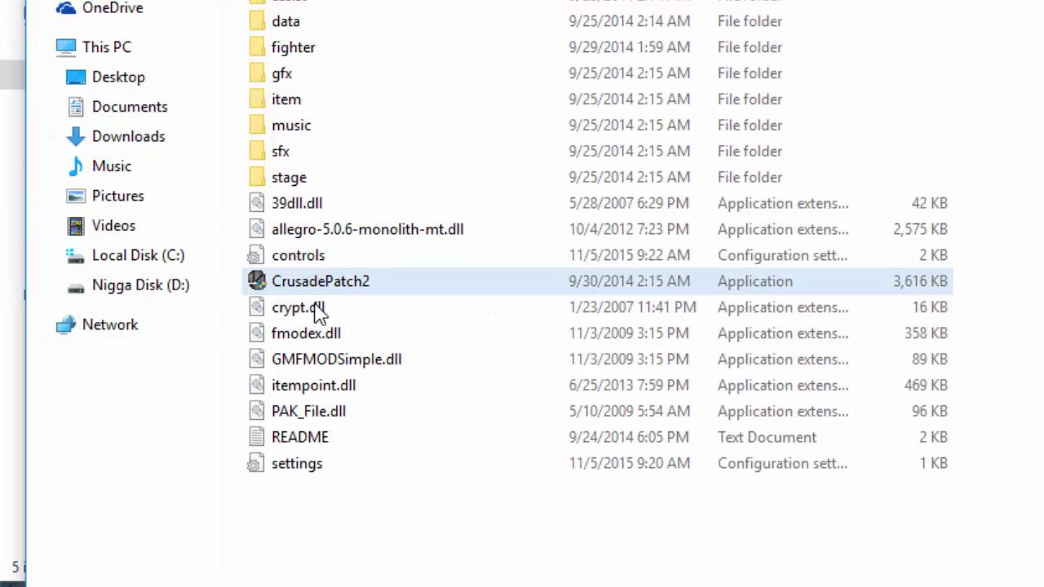
pyautogui.click(356, 287)
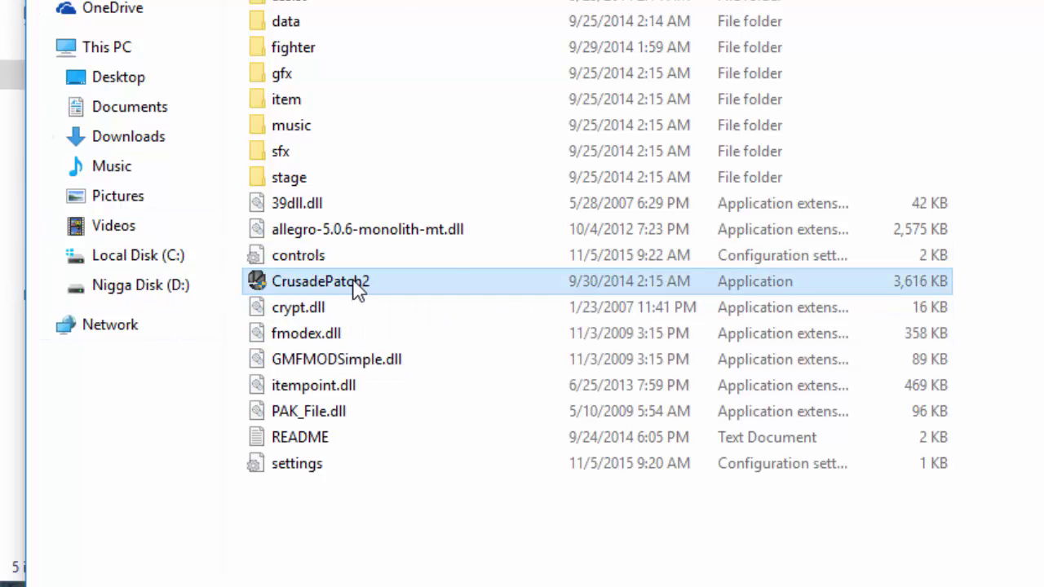
pyautogui.rightClick(356, 286)
pyautogui.click(441, 225)
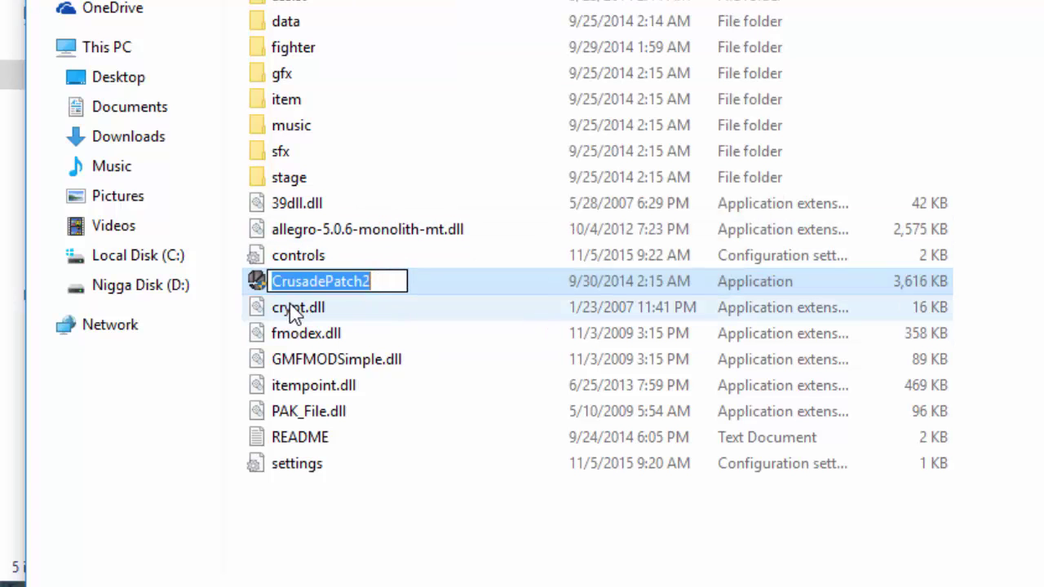
pyautogui.doubleClick(303, 287)
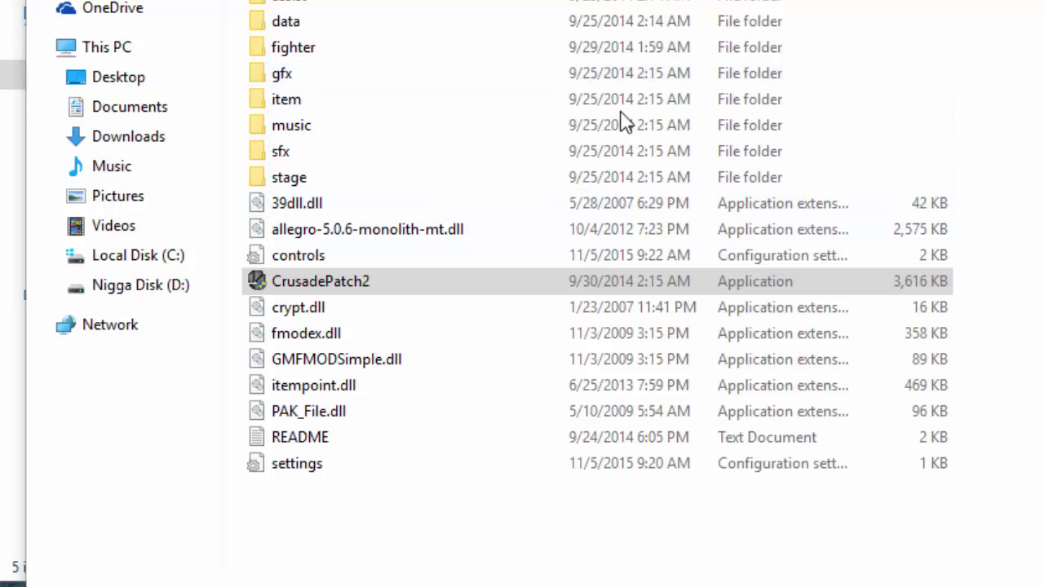
pyautogui.press('Return')
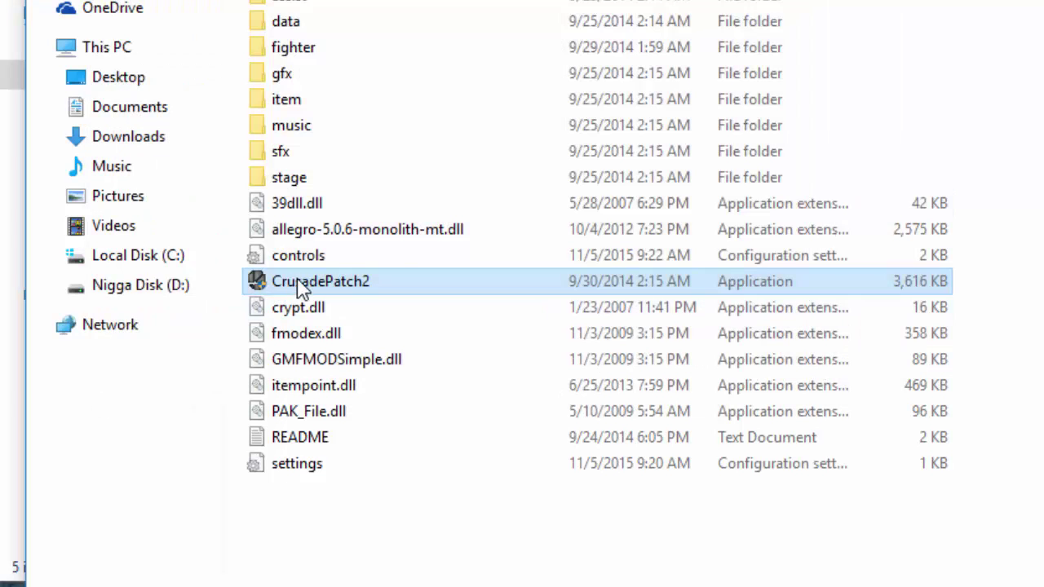
# Step: Rename CrusadePatch2 to Crusade by deleting 'Patch2' from its name
pyautogui.hotkey('shift', 'F10')
pyautogui.click(397, 222)
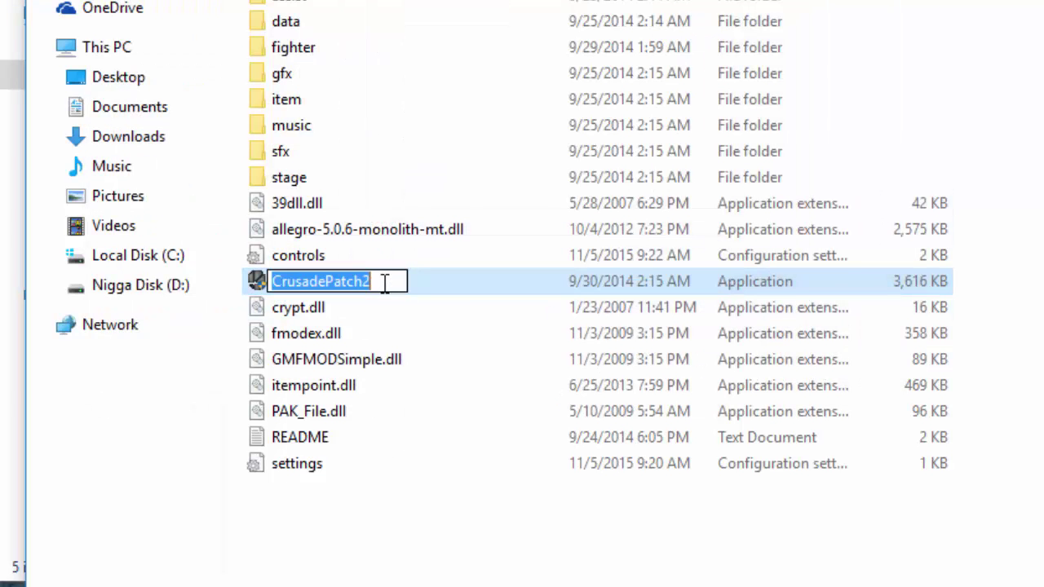
pyautogui.click(384, 281)
pyautogui.press('BackSpace')
pyautogui.press('BackSpace')
pyautogui.press('BackSpace')
pyautogui.press('BackSpace')
pyautogui.press('BackSpace')
pyautogui.press('BackSpace')
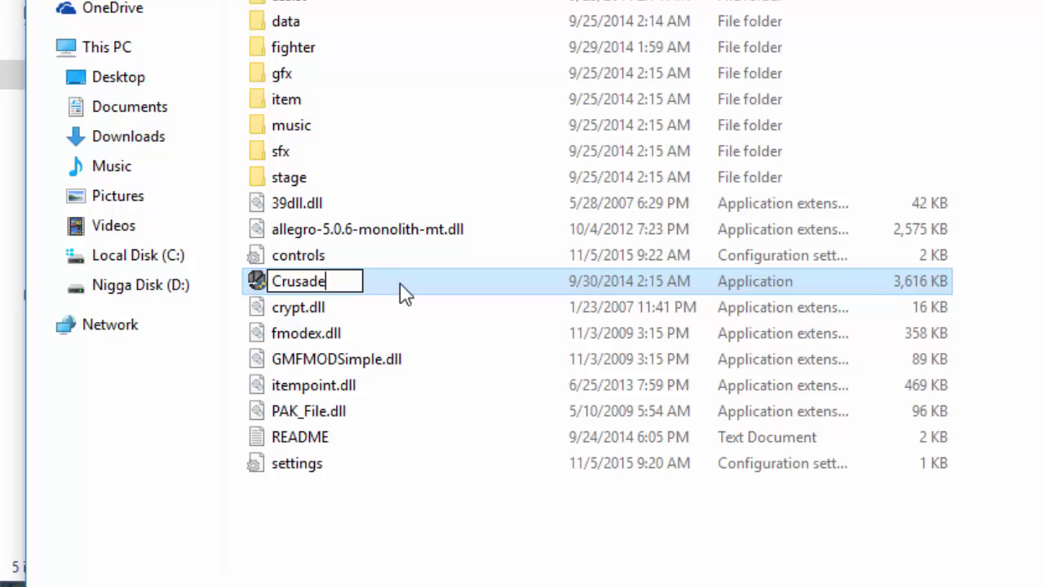
pyautogui.click(256, 287)
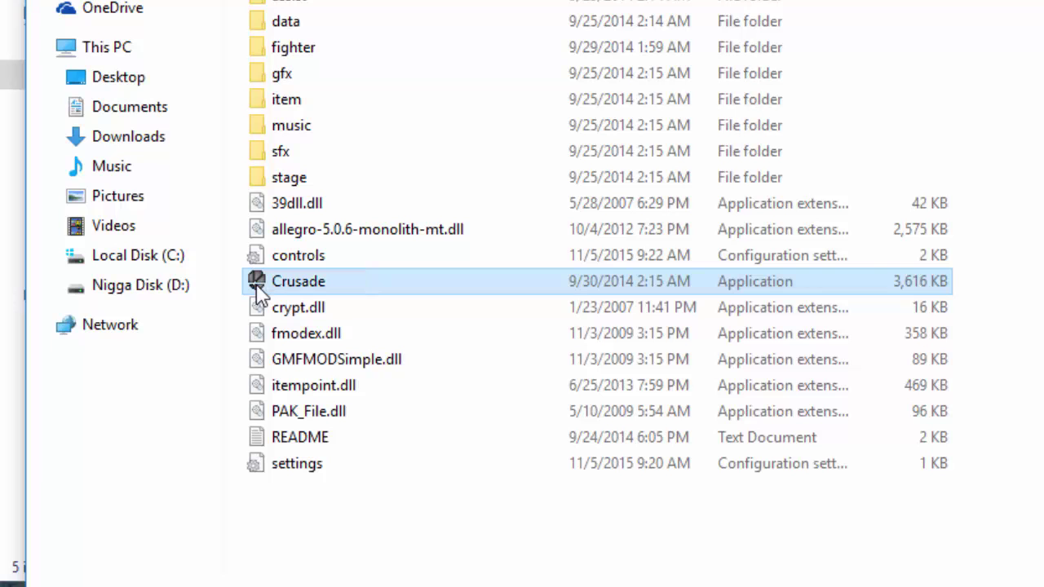
pyautogui.moveTo(295, 298)
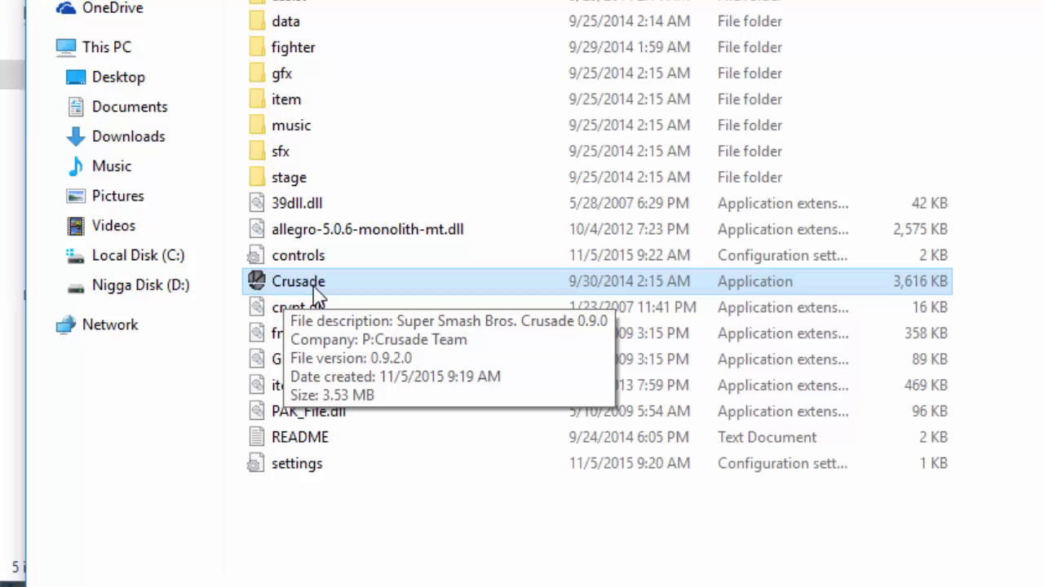
# Step: Launch Crusade, let it run past the security warning, and accept the display configuration
pyautogui.doubleClick(310, 284)
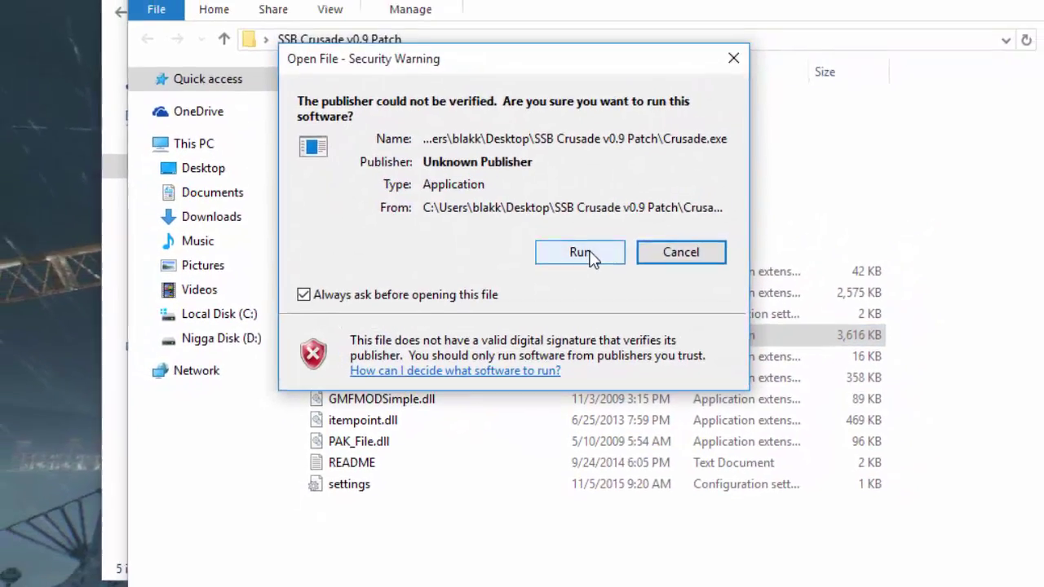
pyautogui.click(587, 252)
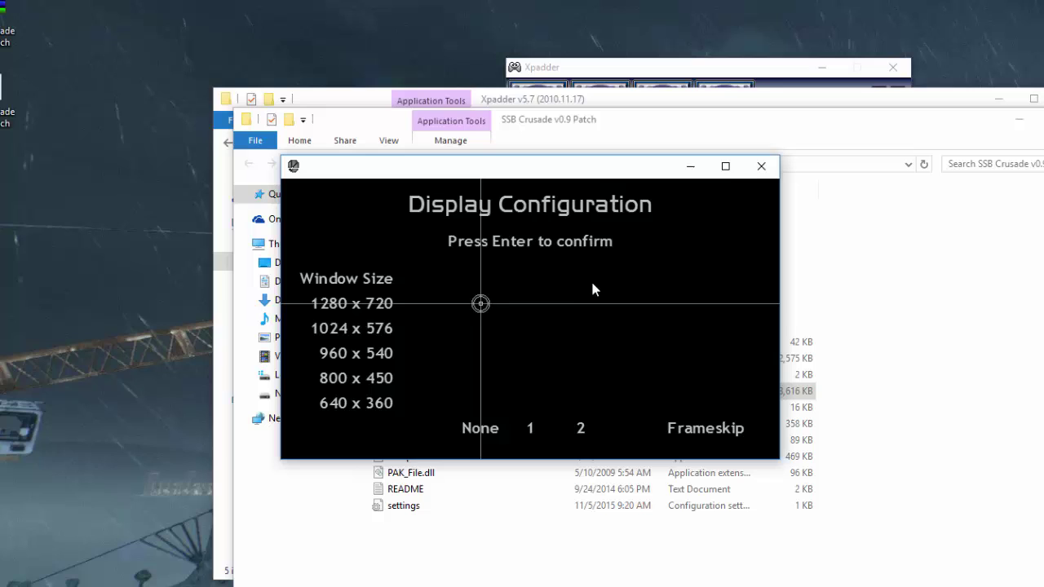
pyautogui.press('Return')
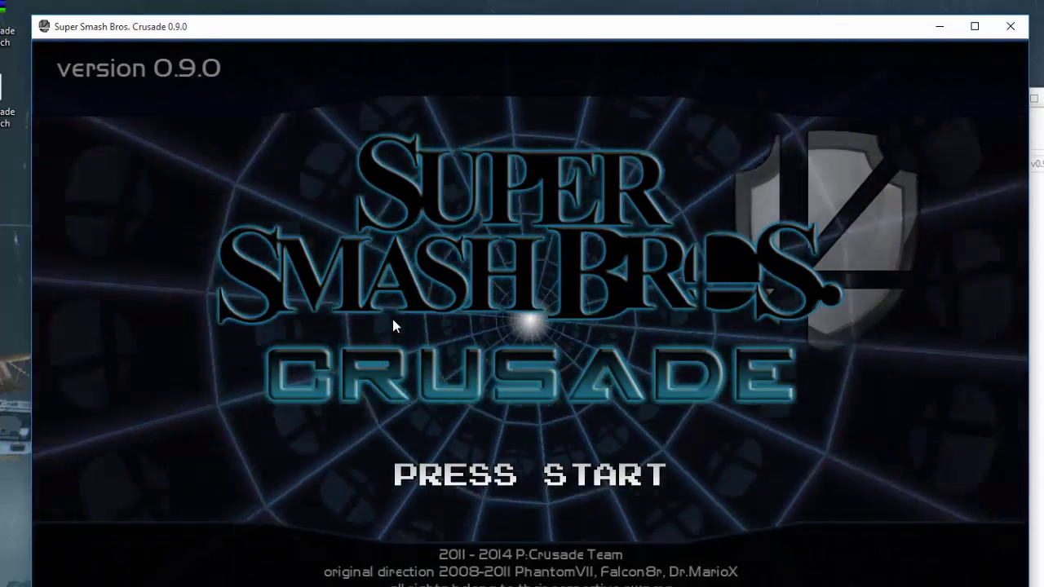
# Step: Press Start on the title screen and enter the Options menu
pyautogui.press('Return')
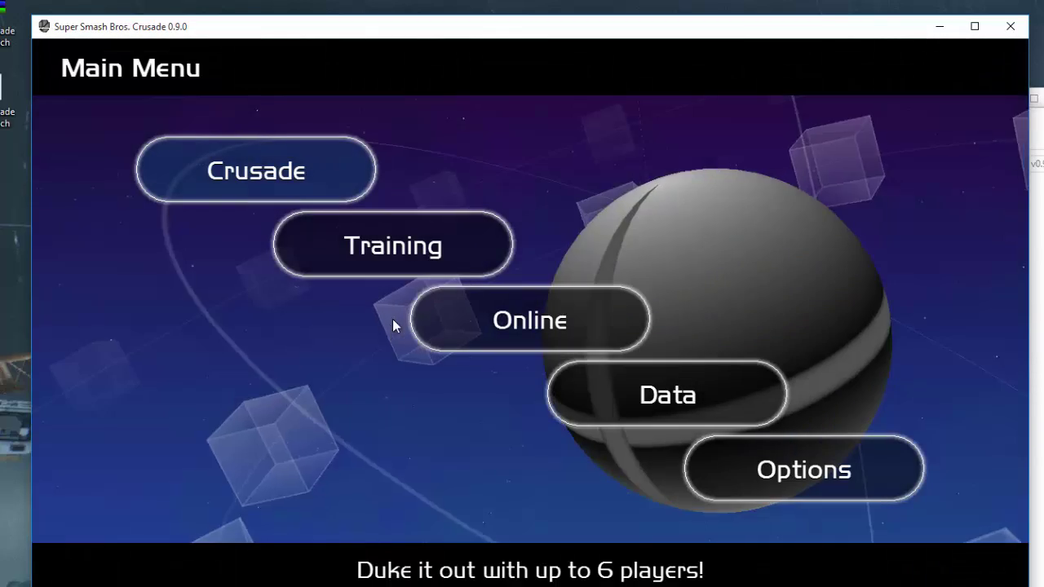
pyautogui.press('Down')
pyautogui.press('Down')
pyautogui.press('Down')
pyautogui.press('Down')
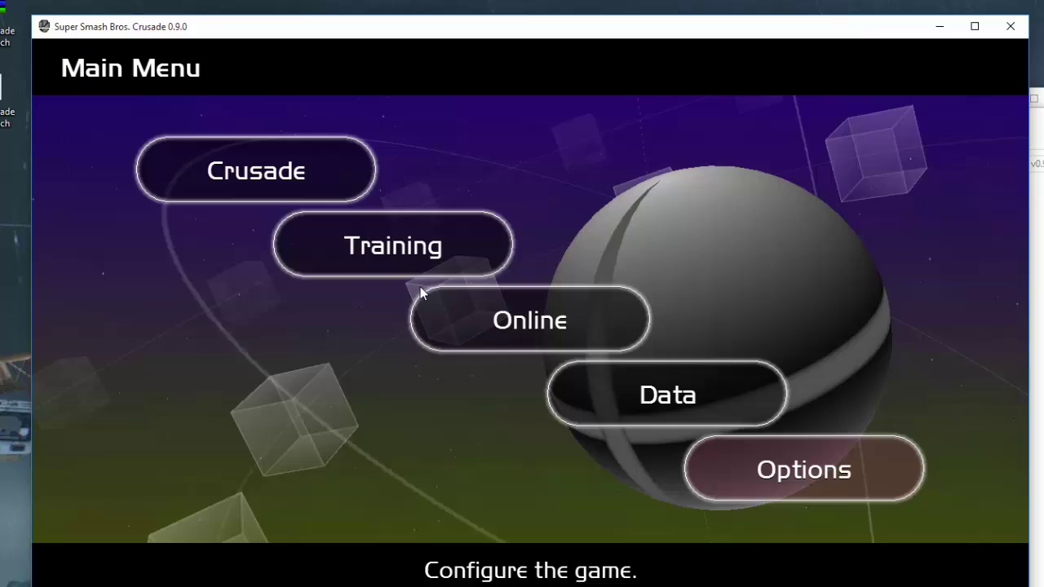
pyautogui.press('Return')
# Step: Go to Controls and open Player 1's controls configuration
pyautogui.press('Down')
pyautogui.press('Down')
pyautogui.press('Down')
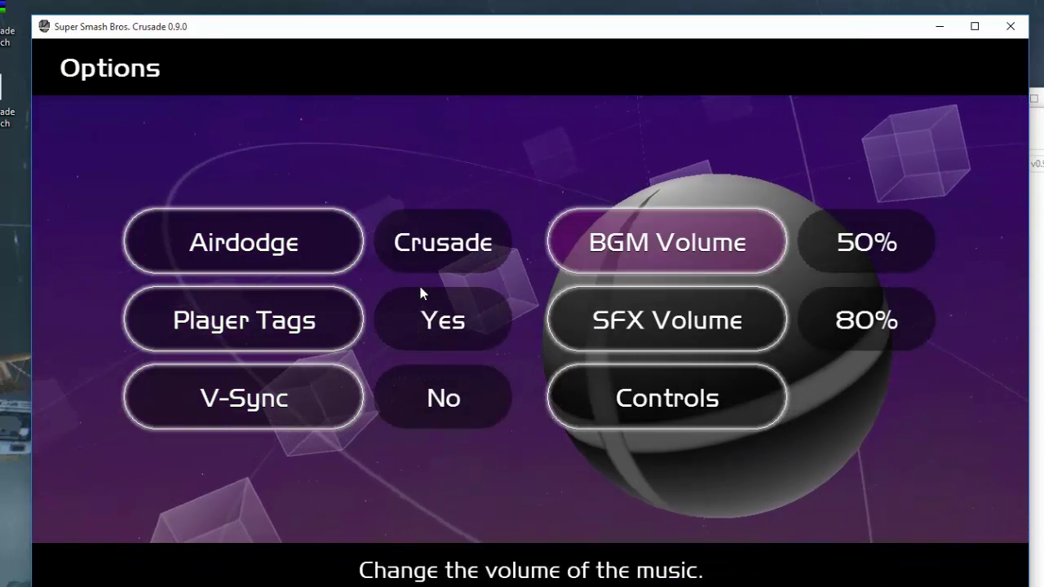
pyautogui.press('Down')
pyautogui.press('Down')
pyautogui.press('Return')
pyautogui.press('Down')
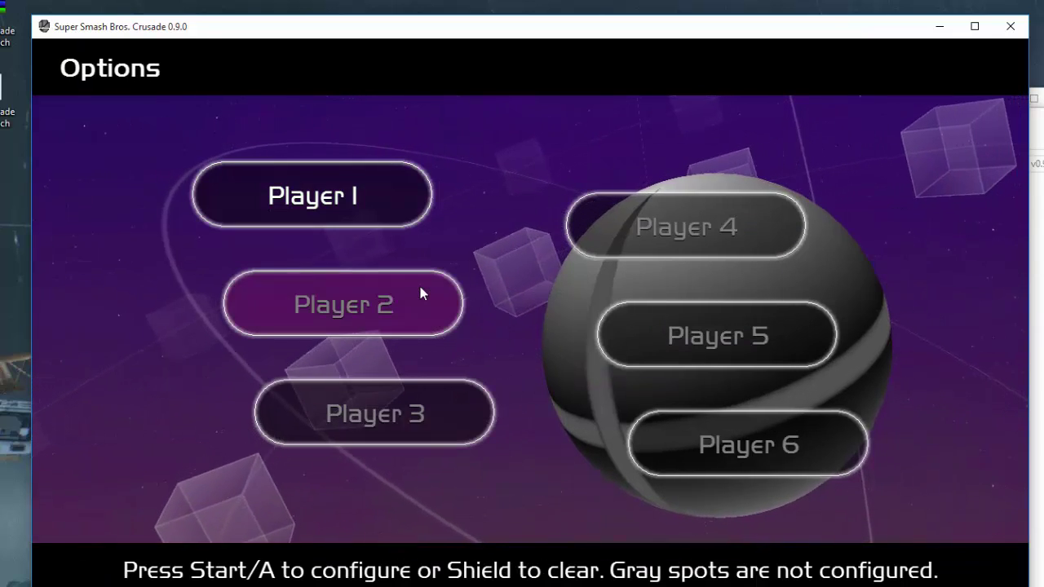
pyautogui.press('Down')
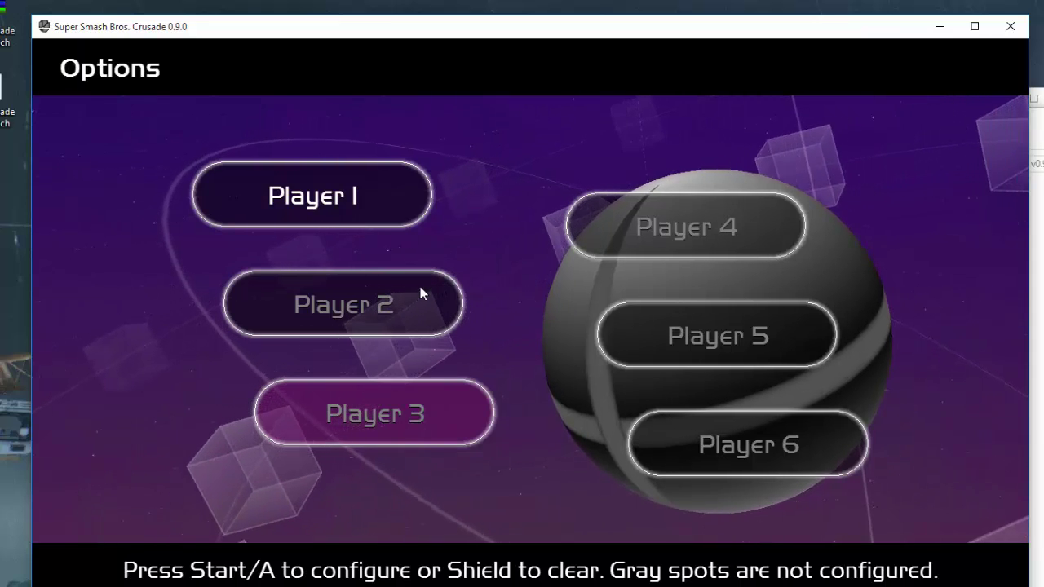
pyautogui.press('Down')
pyautogui.press('Return')
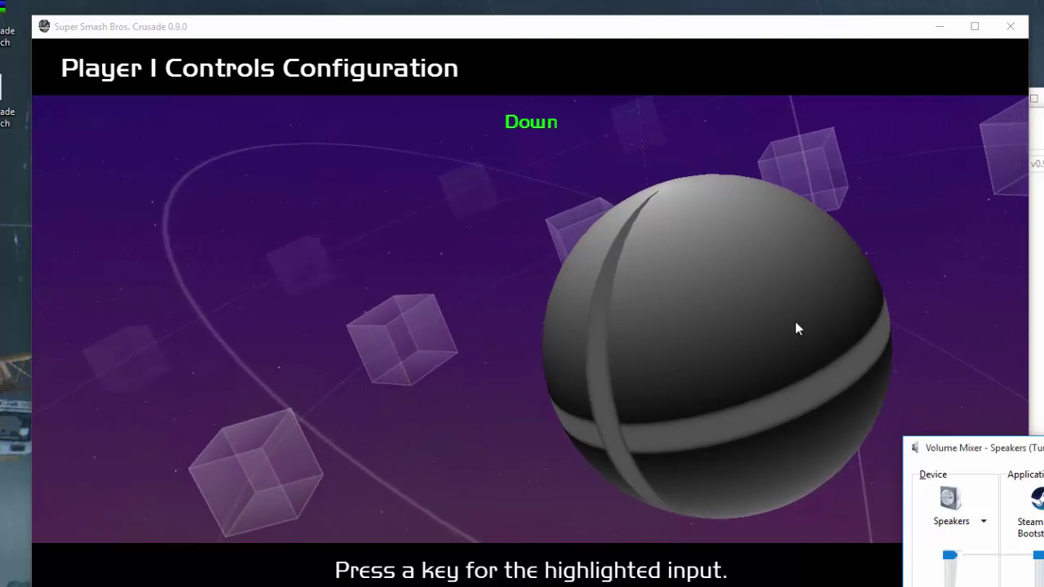
# Step: Move Xpadder to the top right and enter Player 1's Down input in the game
pyautogui.click(696, 278)
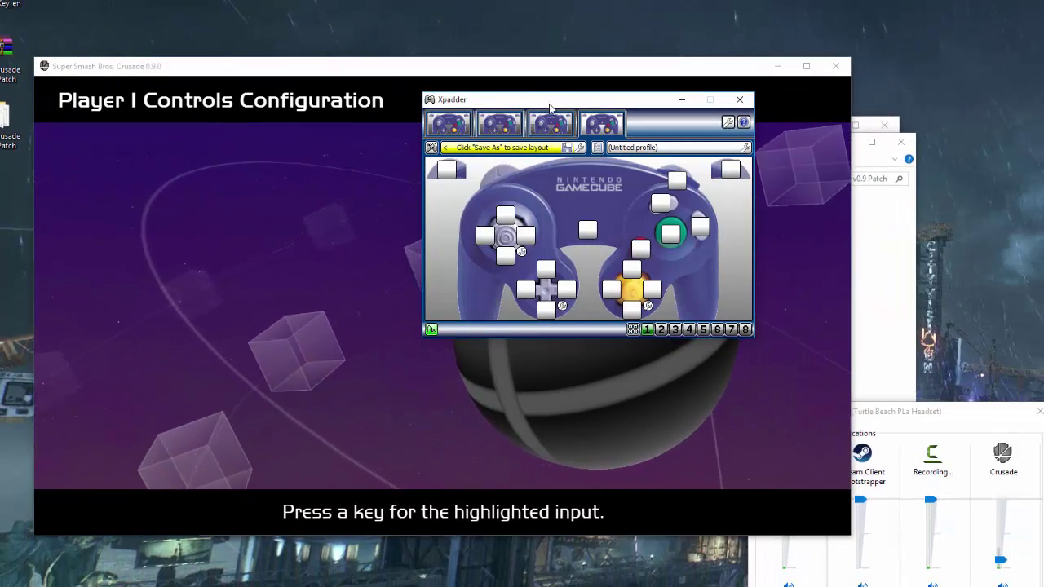
pyautogui.moveTo(549, 106); pyautogui.dragTo(816, 79)
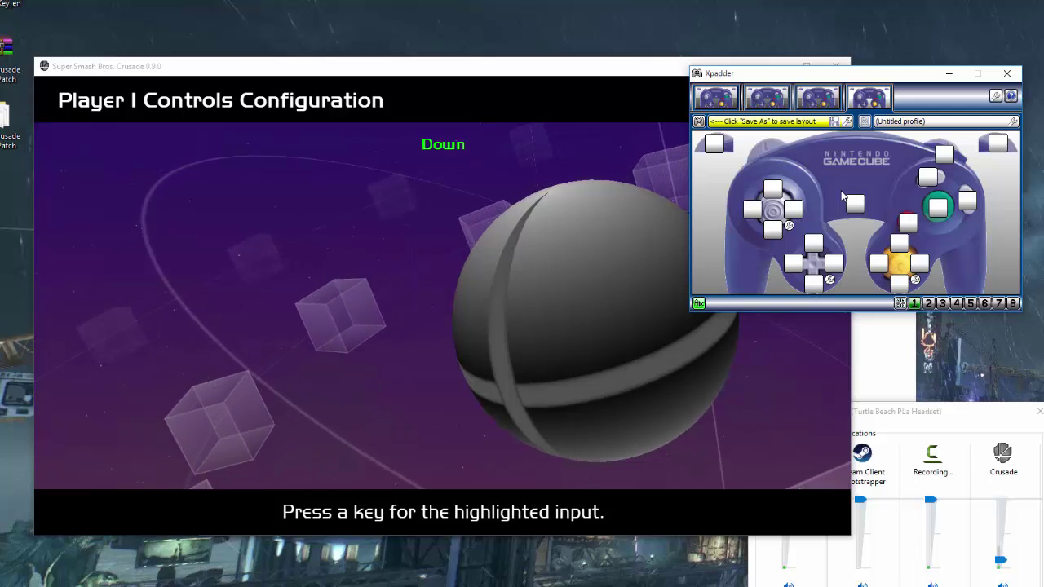
pyautogui.click(773, 191)
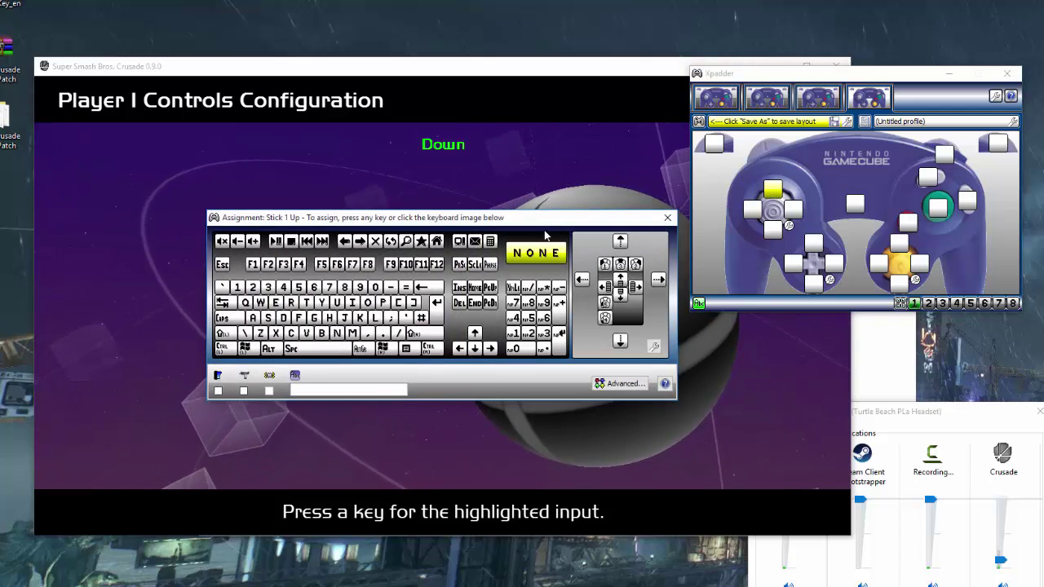
pyautogui.press('Down')
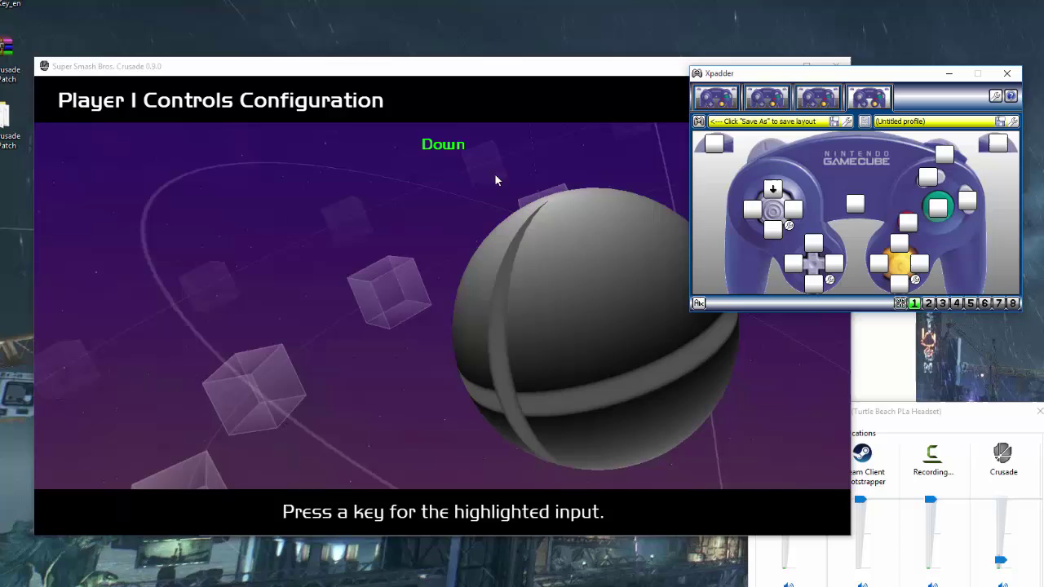
pyautogui.click(439, 148)
pyautogui.press('Down')
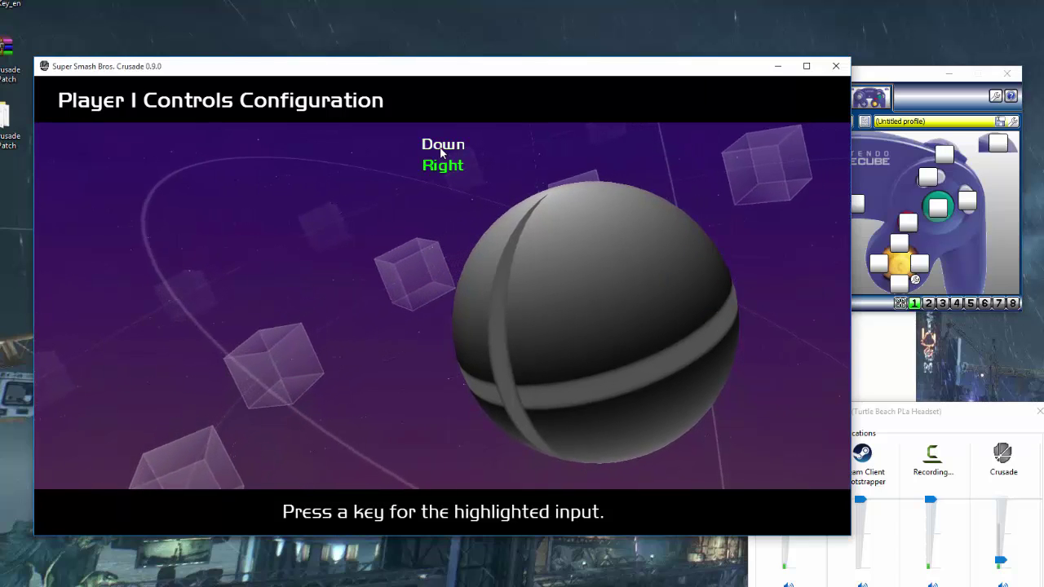
# Step: Map Xpadder's Stick 1 up to the Up arrow and down to the Down arrow
pyautogui.click(870, 176)
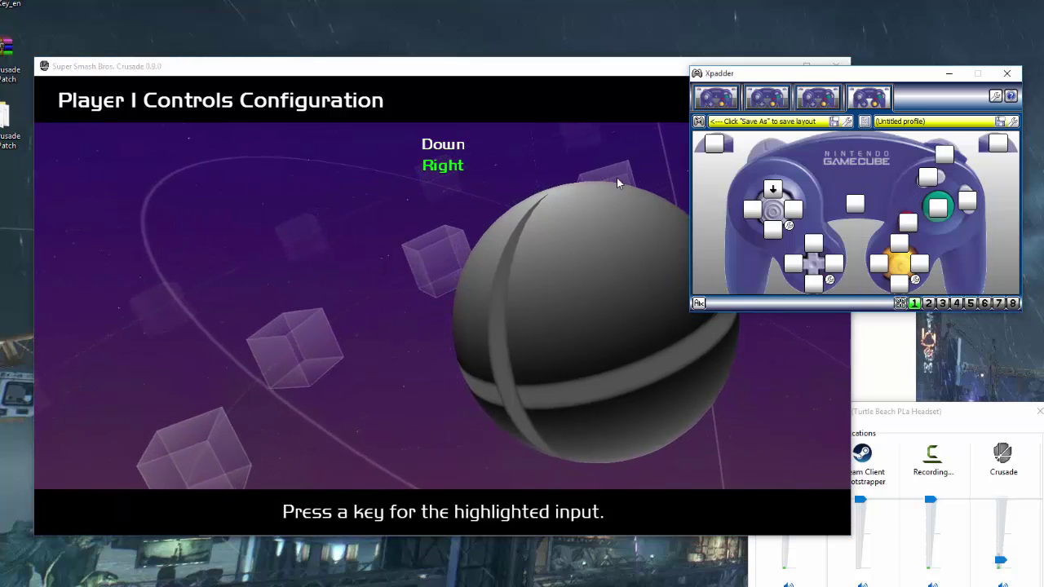
pyautogui.click(773, 190)
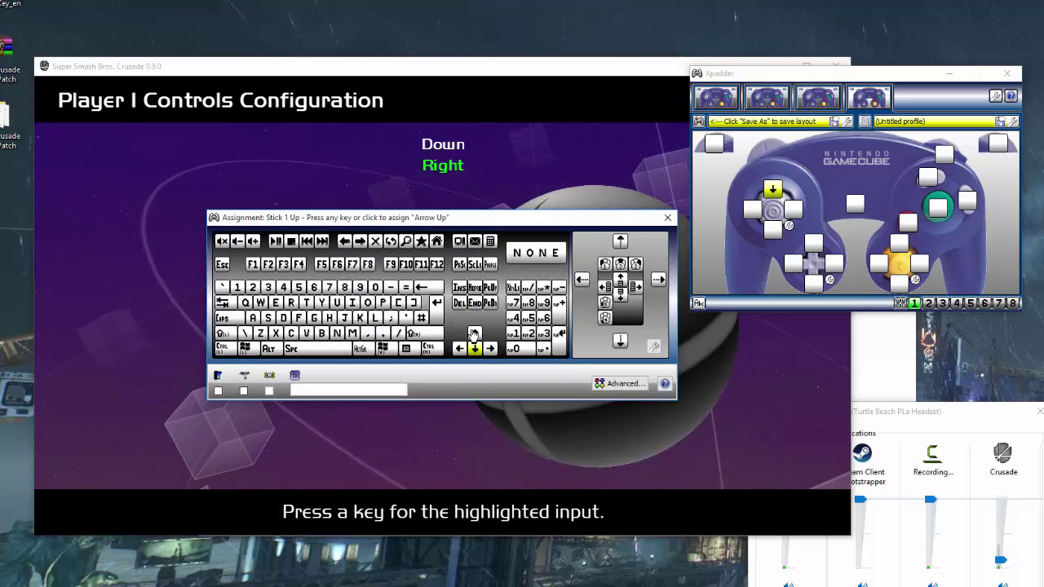
pyautogui.click(473, 335)
pyautogui.click(773, 235)
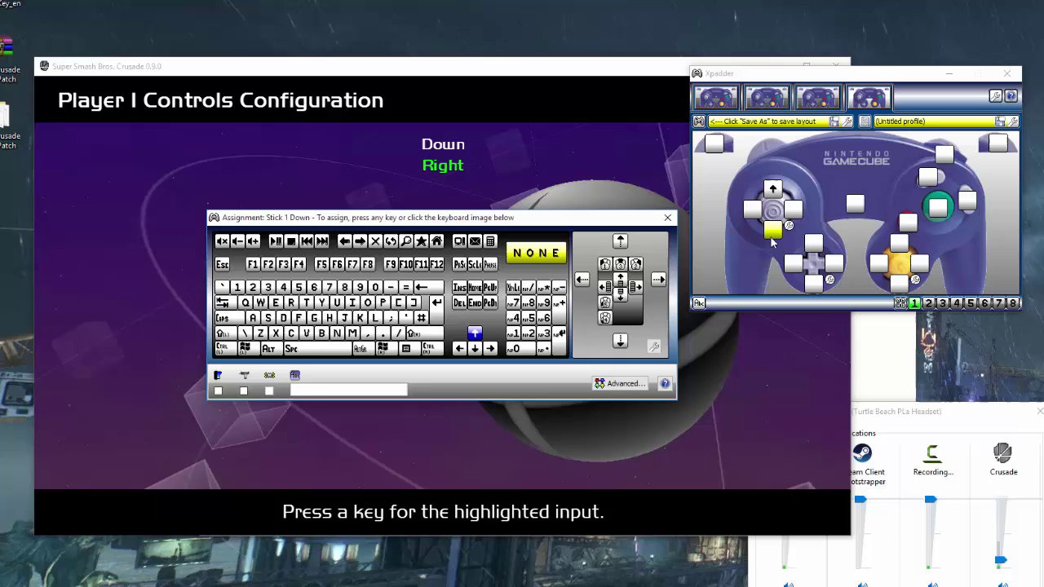
pyautogui.press('Down')
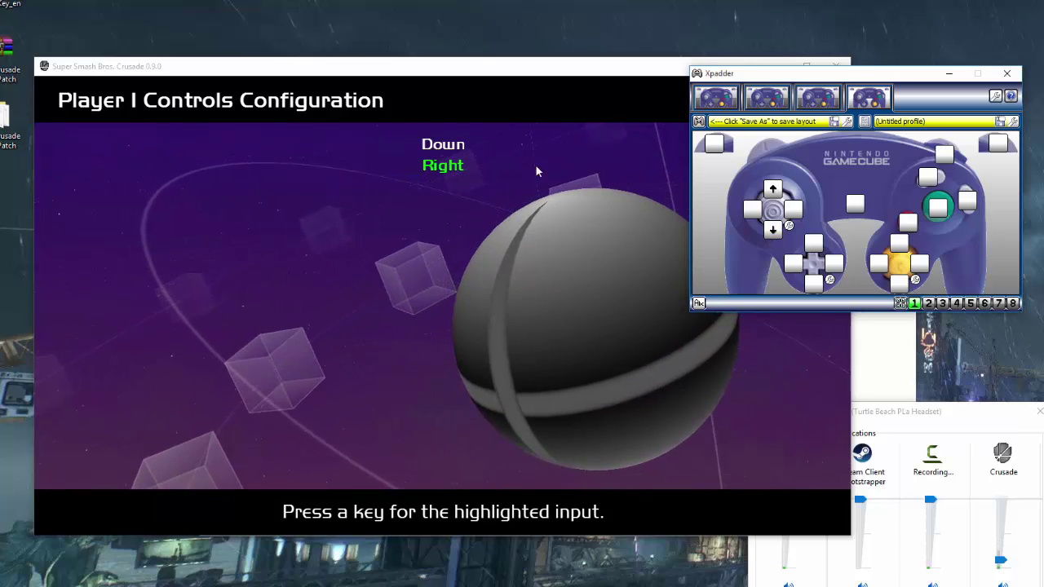
# Step: Enter Player 1's Right, Up and Left inputs in the game
pyautogui.click(522, 199)
pyautogui.press('Right')
pyautogui.press('Up')
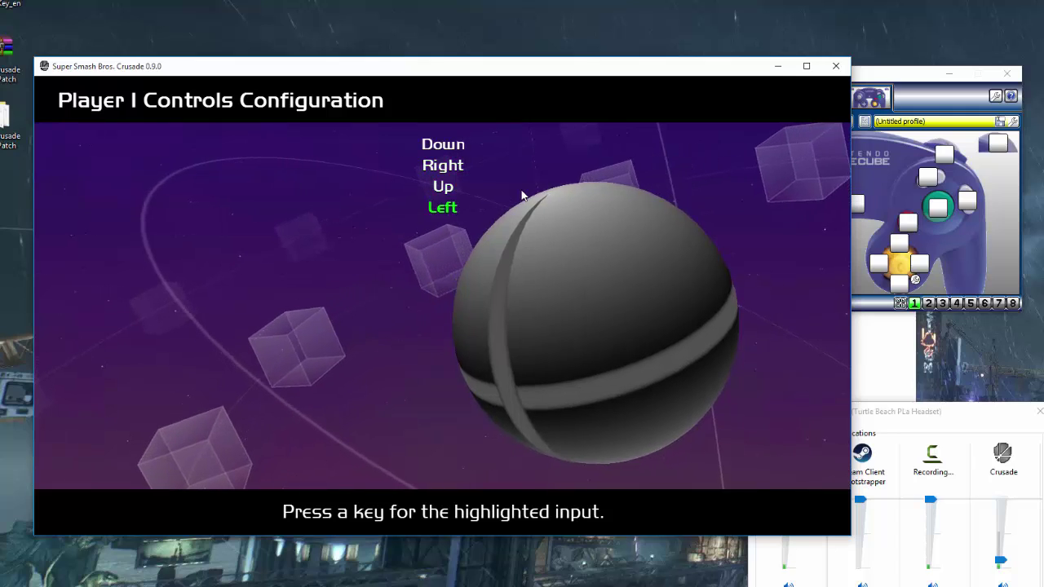
pyautogui.press('Left')
pyautogui.hotkey('alt', 'Tab')
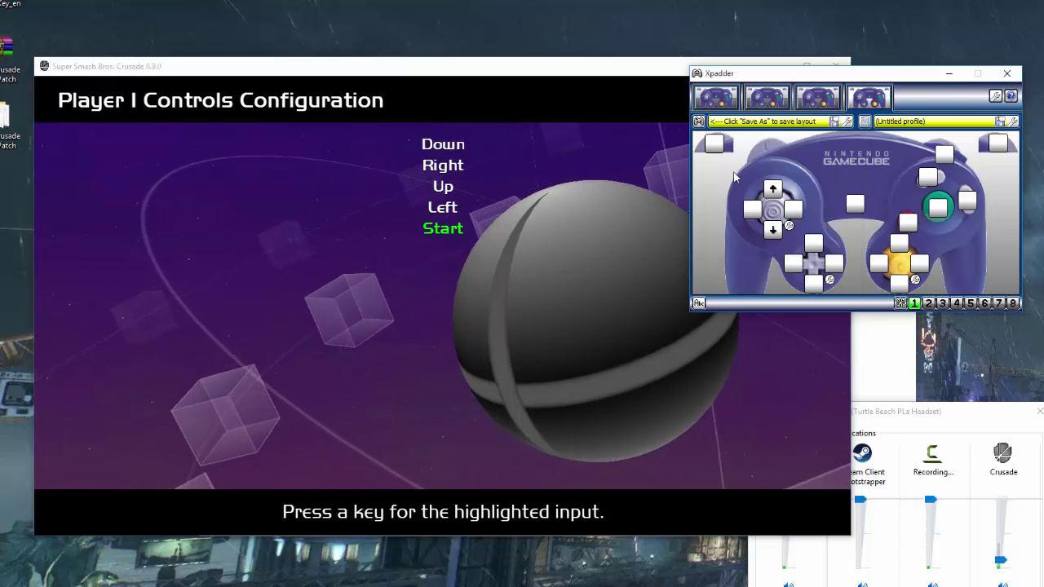
# Step: Map Stick 1 right to the Right arrow and left to the Left arrow
pyautogui.click(793, 211)
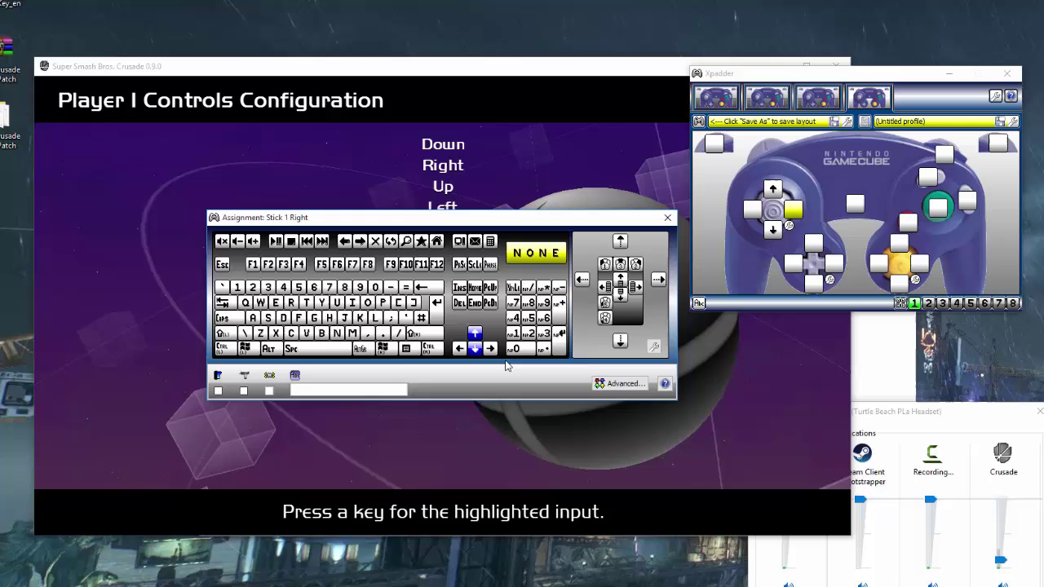
pyautogui.click(491, 349)
pyautogui.click(746, 215)
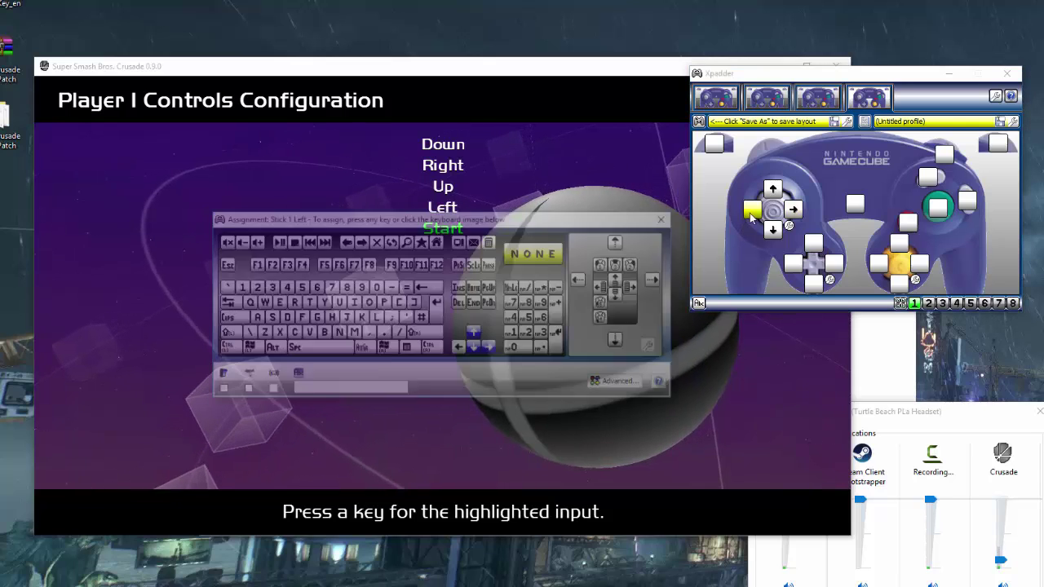
pyautogui.click(460, 350)
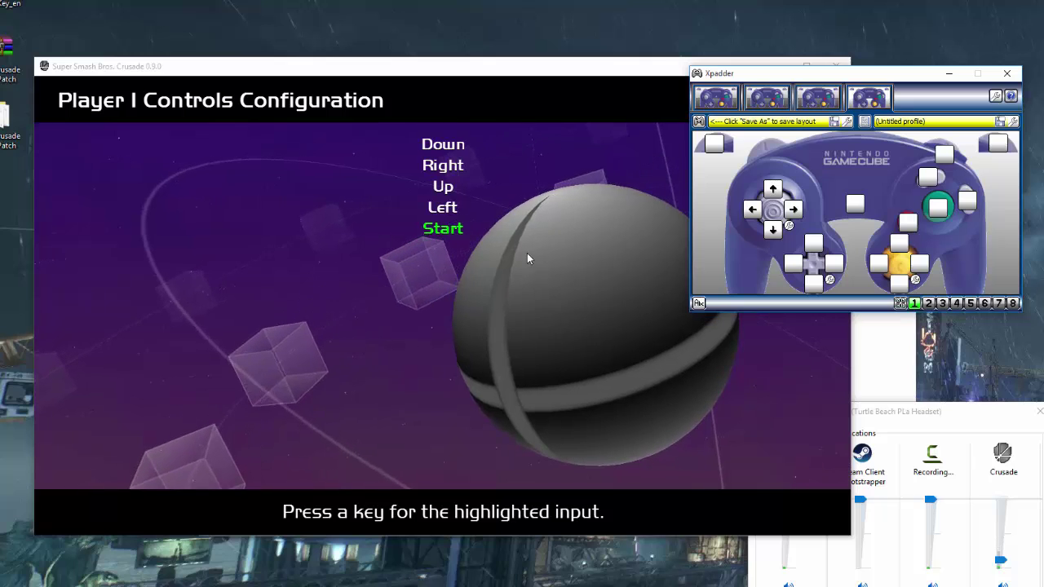
pyautogui.click(792, 209)
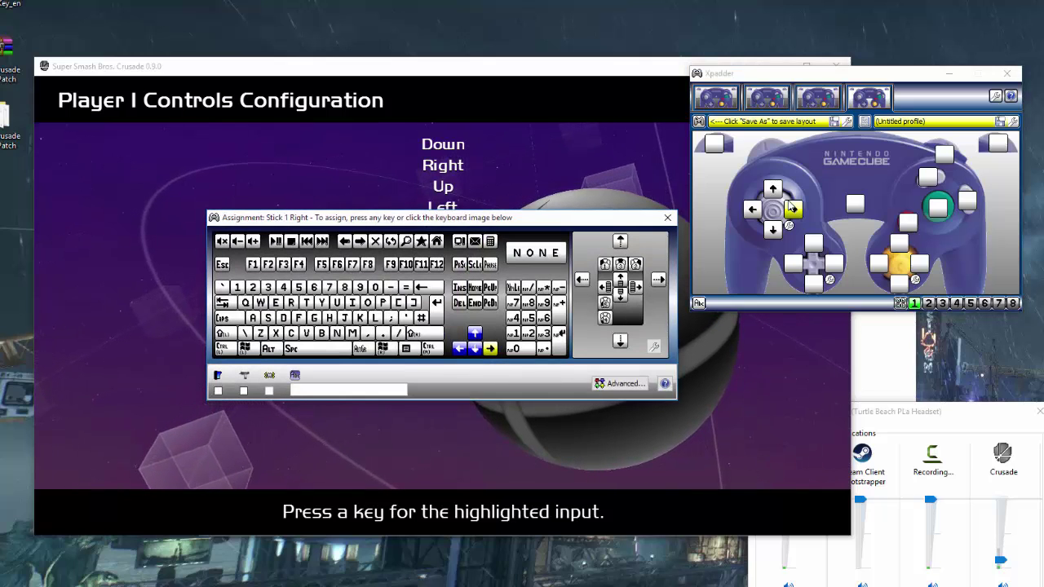
pyautogui.press('Right')
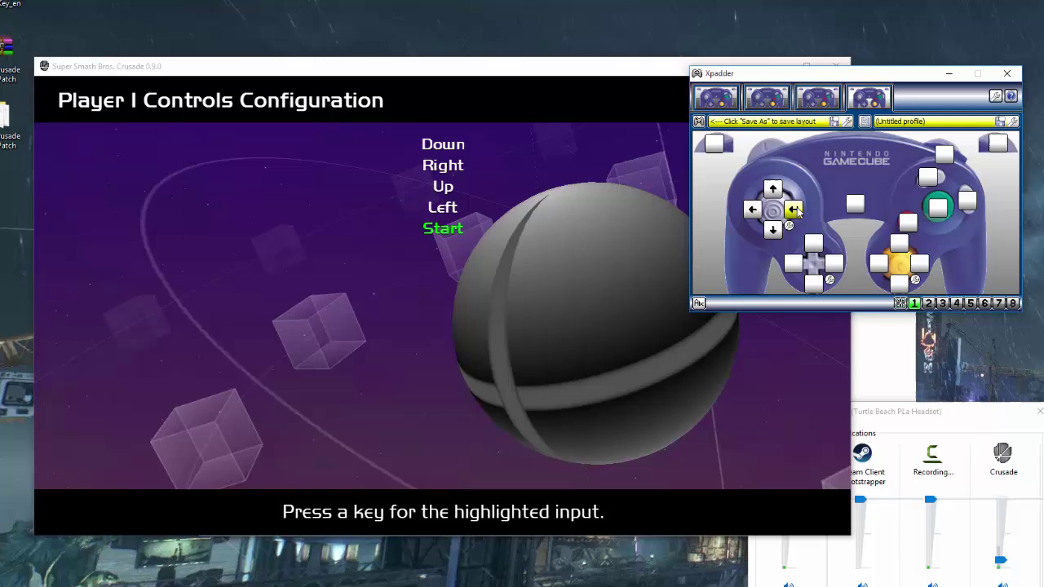
pyautogui.click(796, 211)
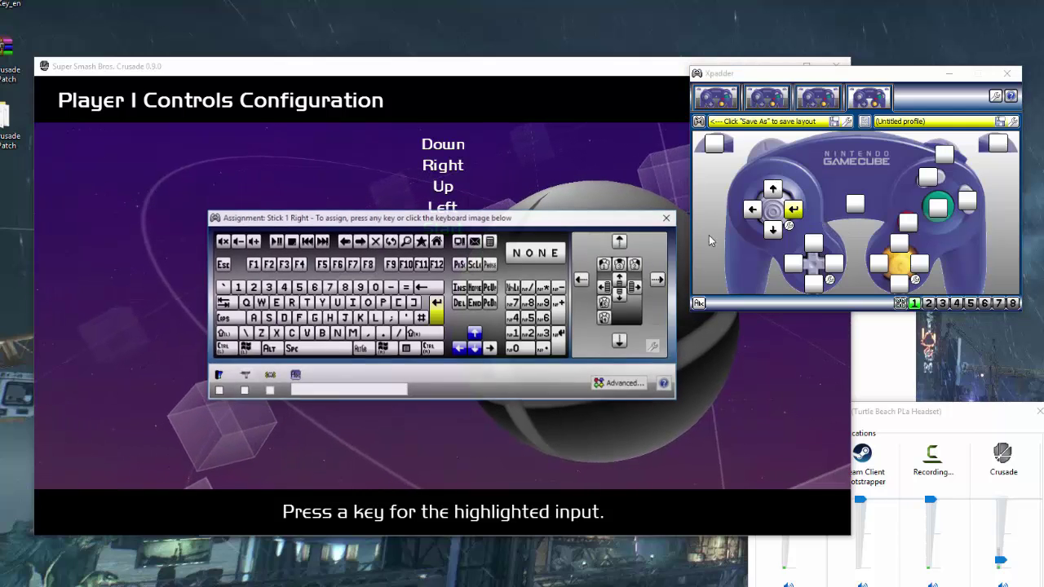
pyautogui.click(490, 349)
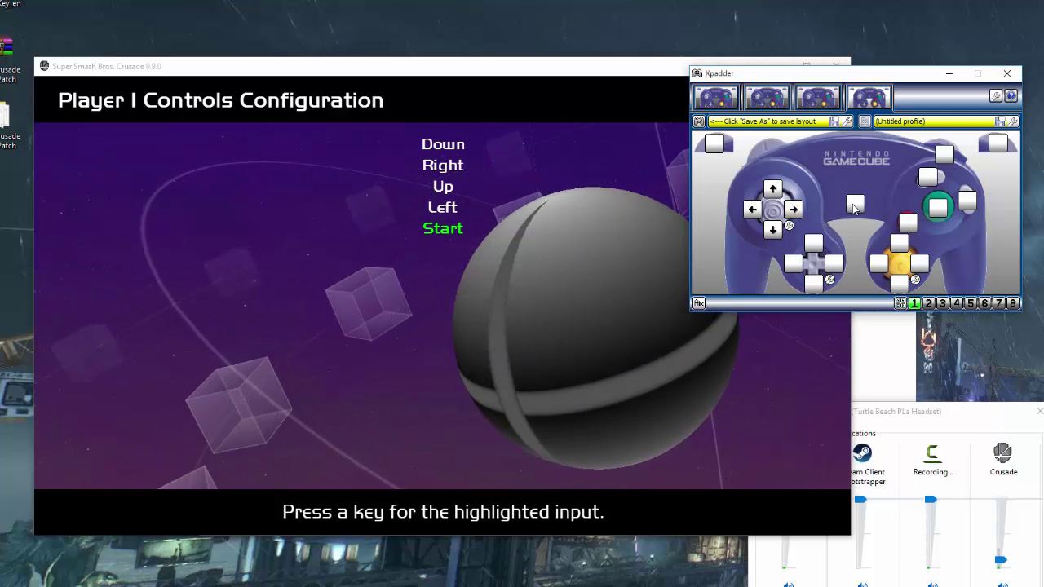
# Step: Map the pad's Start button to Enter and return to the game
pyautogui.click(854, 206)
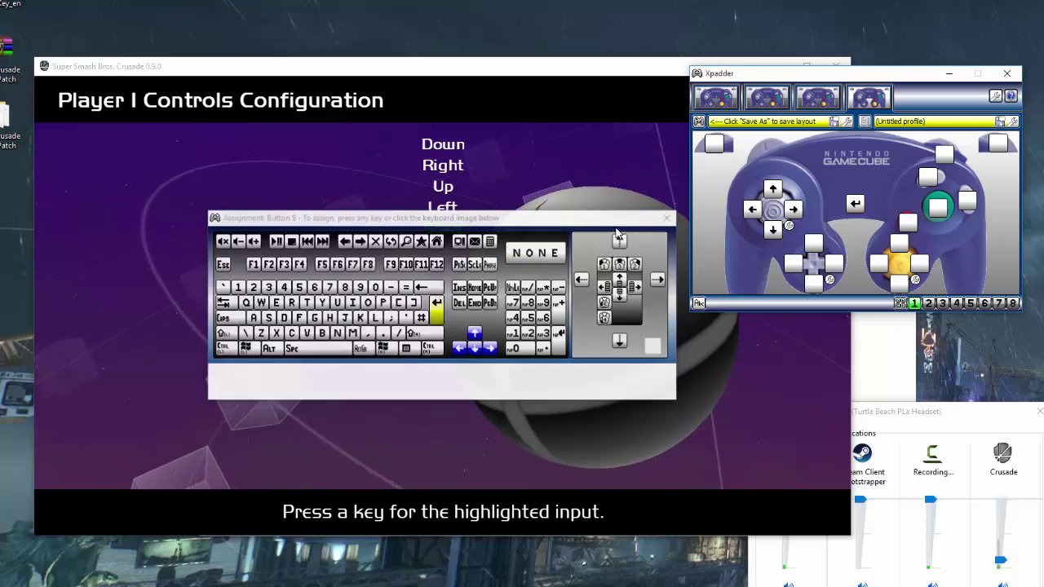
pyautogui.press('Return')
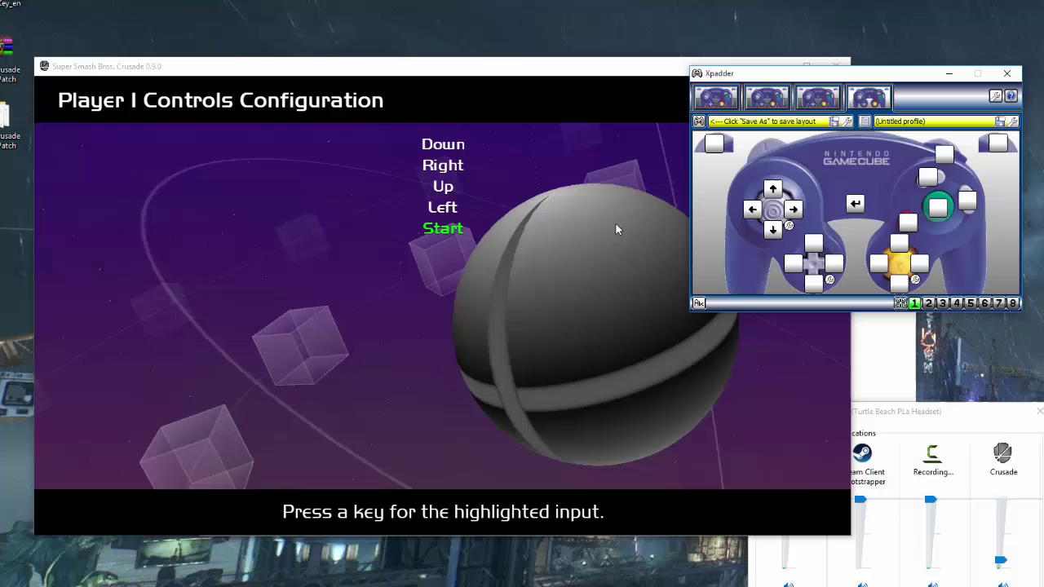
pyautogui.click(531, 187)
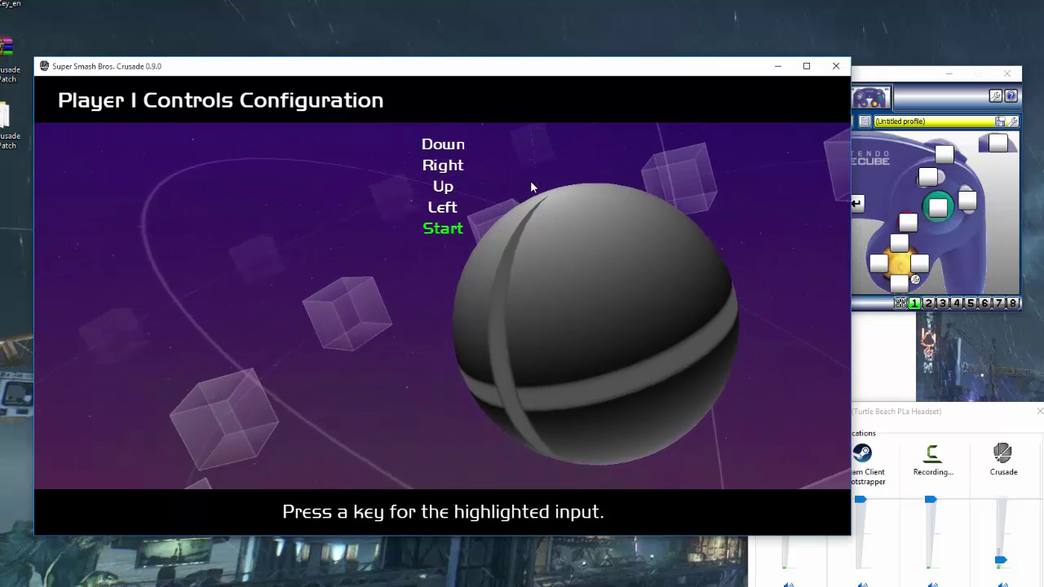
# Step: Bind Start to Enter, Attack to A and Special to S in the game
pyautogui.press('Return')
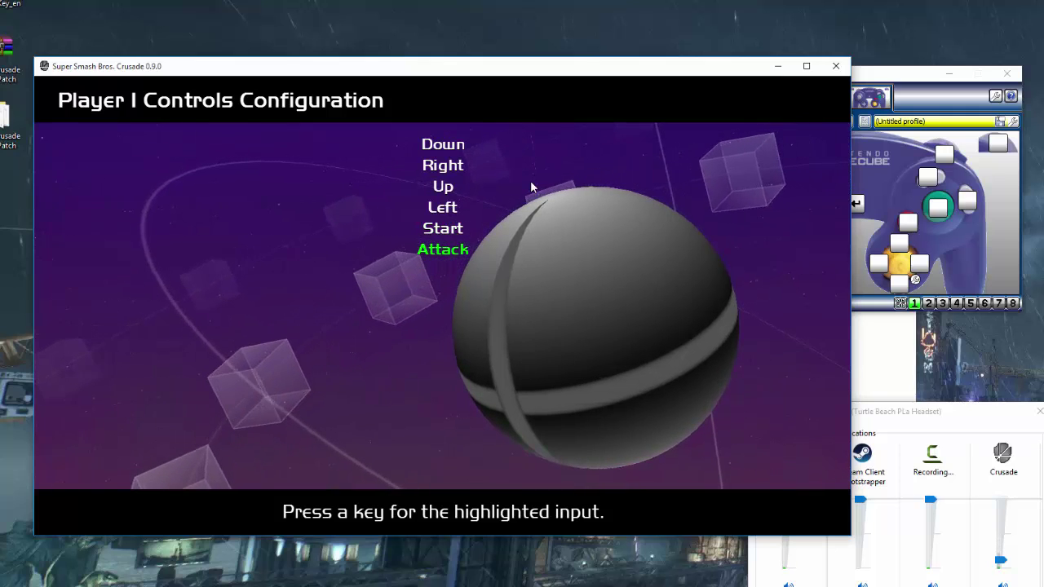
pyautogui.press('a')
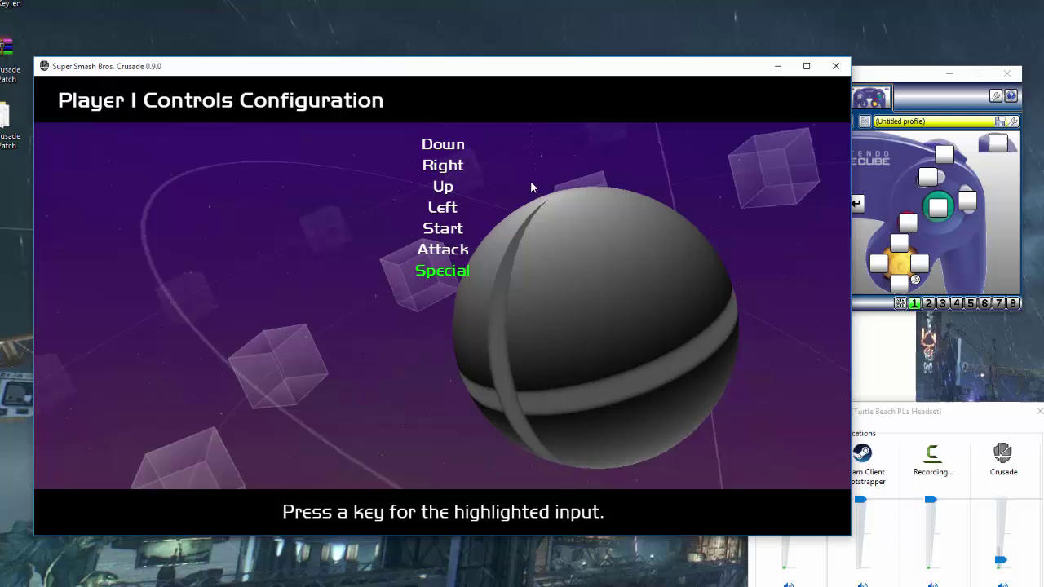
pyautogui.press('s')
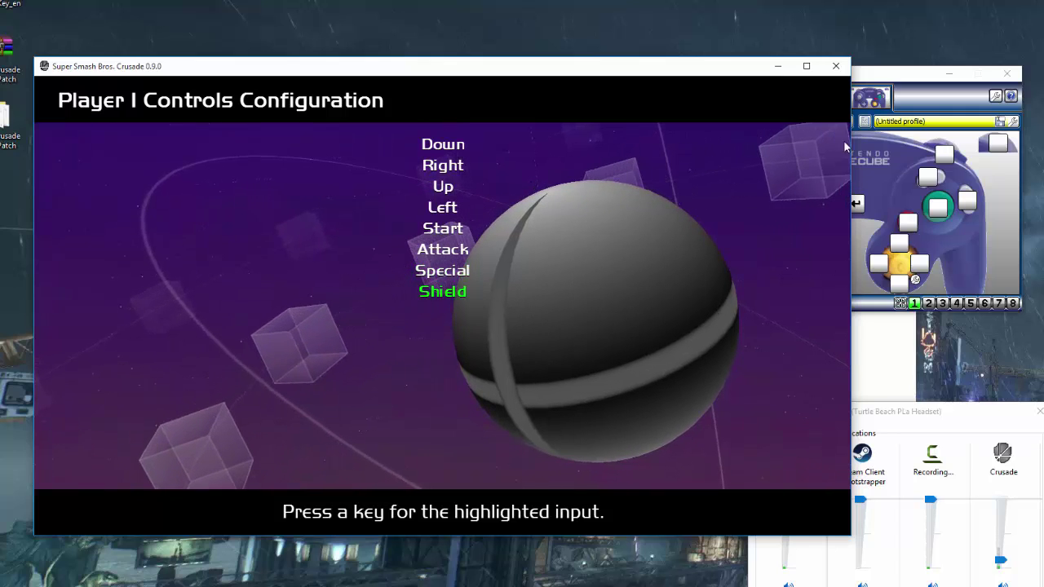
# Step: Map Xpadder's green A button to Numpad 1 and red B button to Numpad 2
pyautogui.click(892, 171)
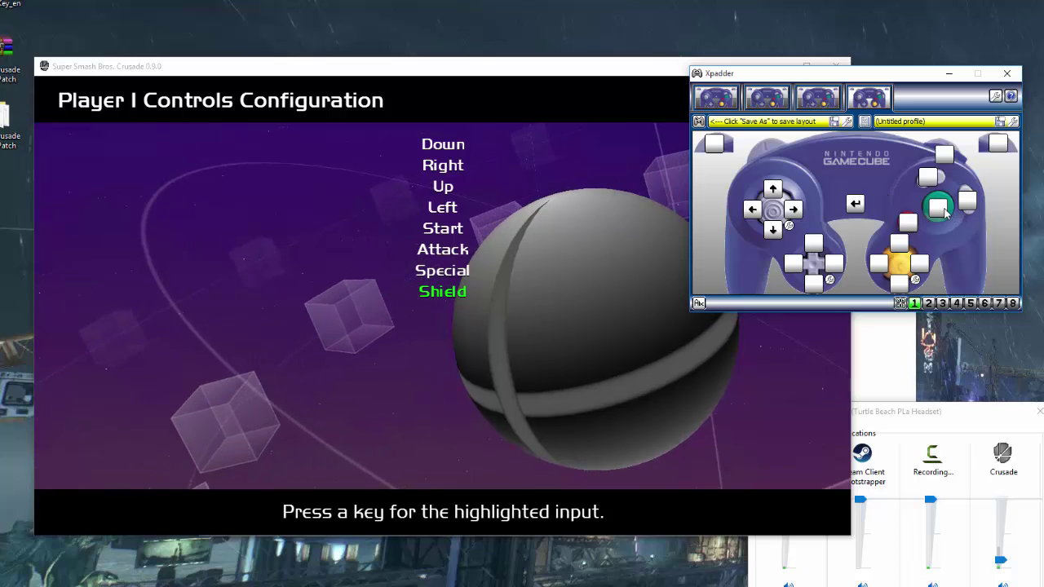
pyautogui.click(943, 211)
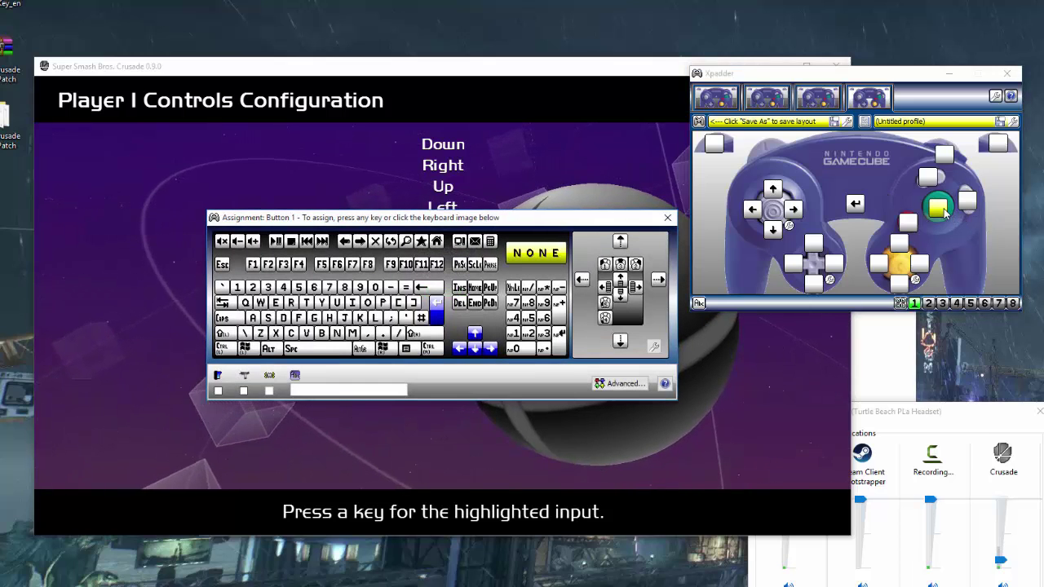
pyautogui.press('KP_1')
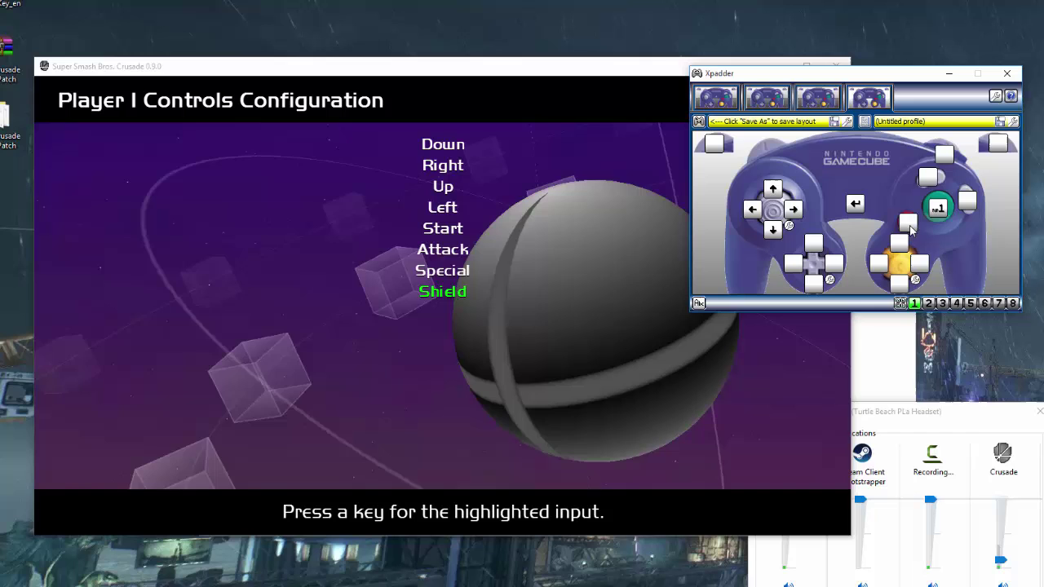
pyautogui.click(908, 224)
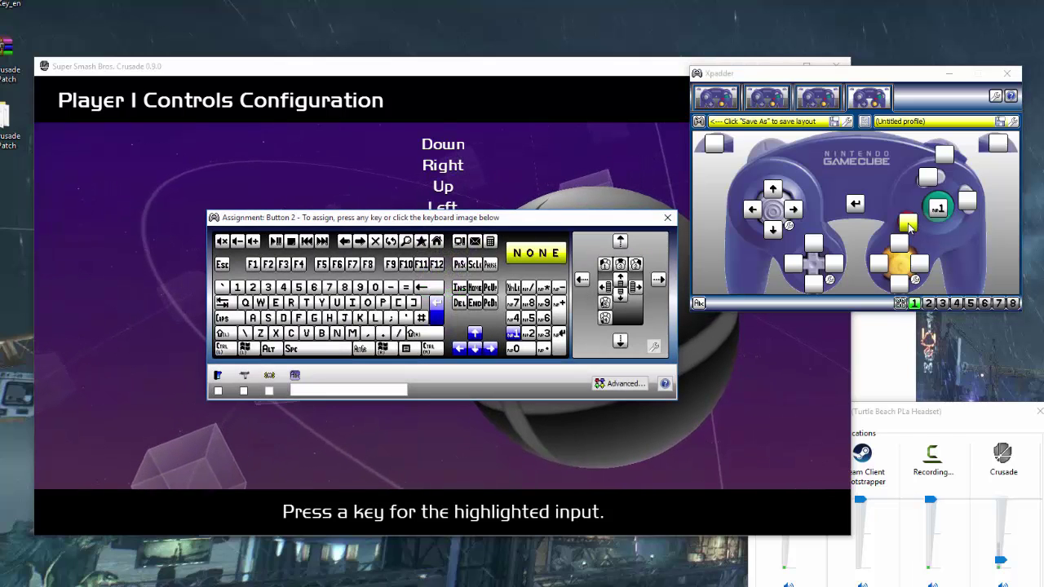
pyautogui.press('KP_2')
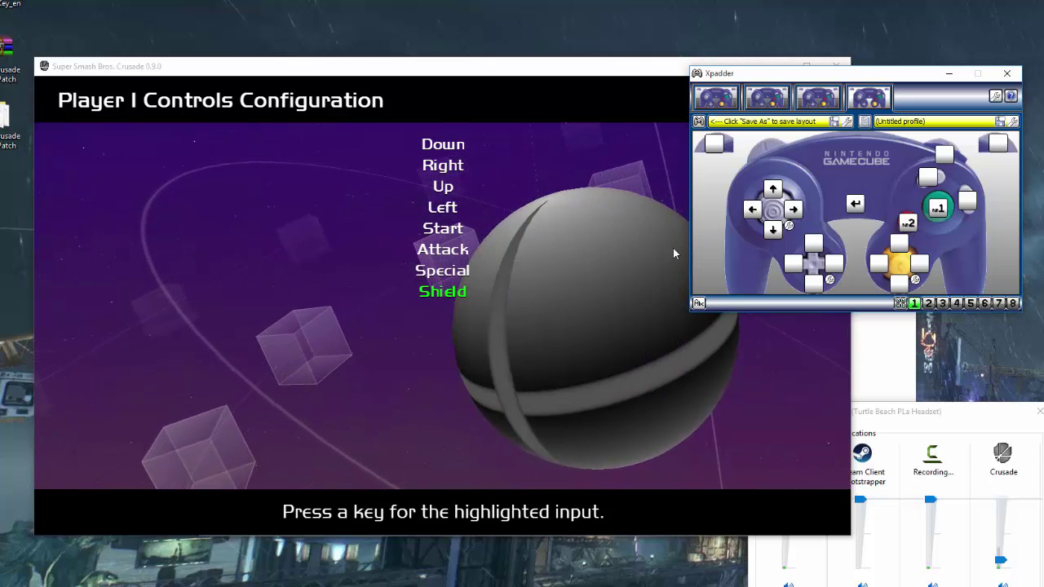
# Step: Bind Shield to Numpad 3 in the game and map the top-right pad button to Numpad 3
pyautogui.click(595, 250)
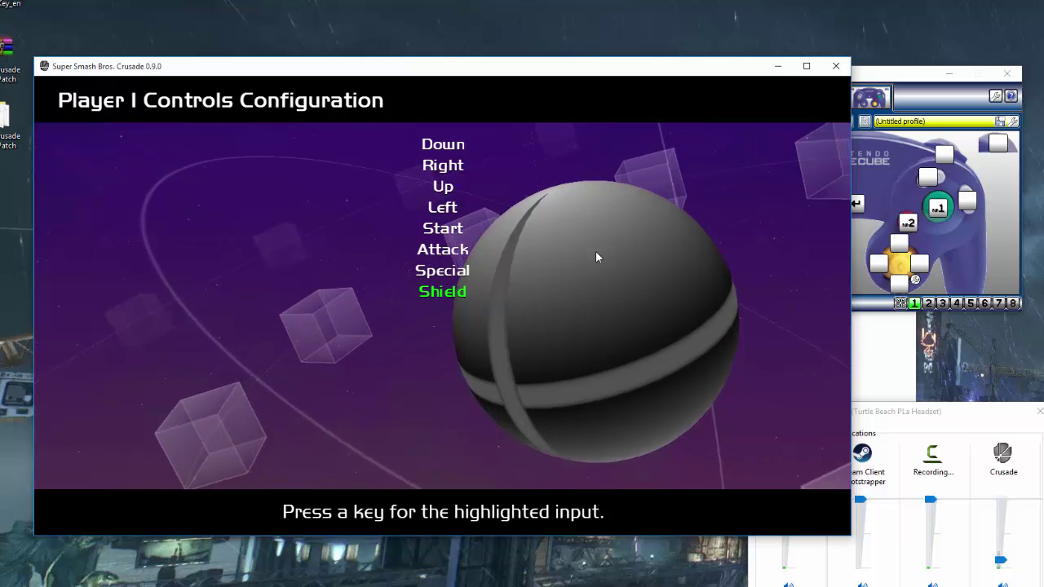
pyautogui.press('KP_3')
pyautogui.click(967, 204)
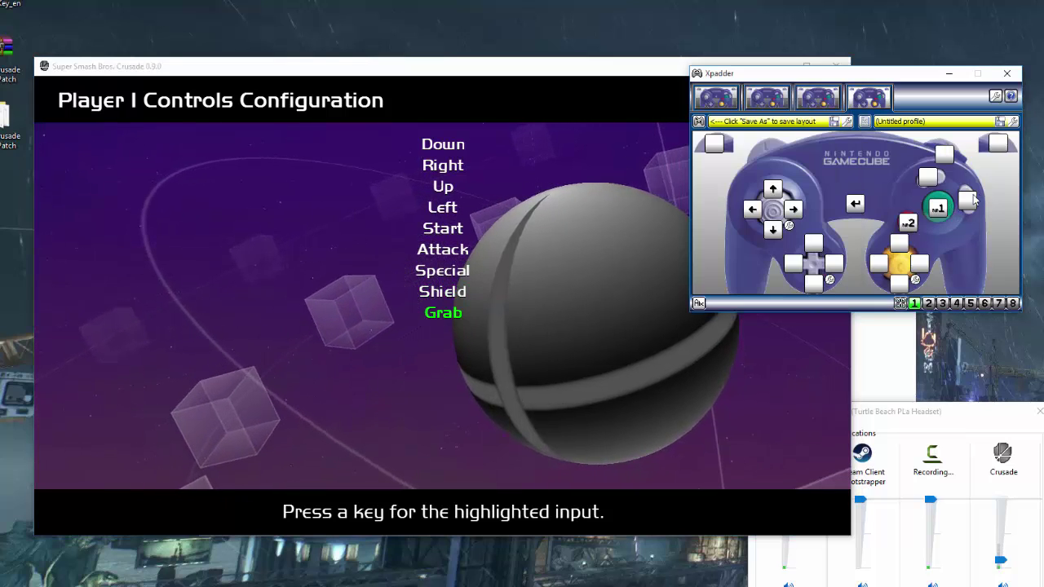
pyautogui.click(966, 204)
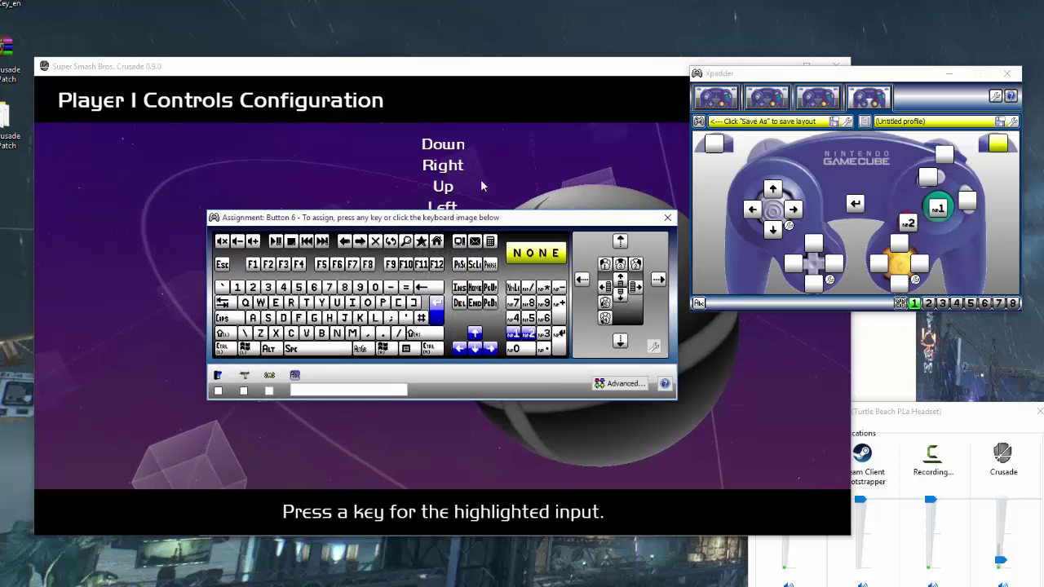
pyautogui.press('KP_3')
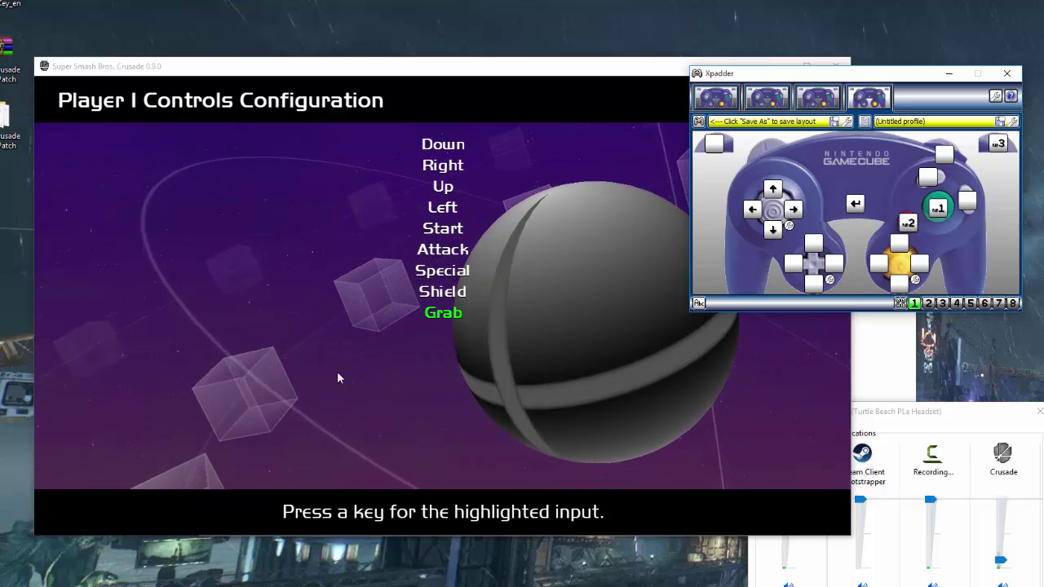
# Step: Bind Grab to Z in the game
pyautogui.click(455, 369)
pyautogui.press('z')
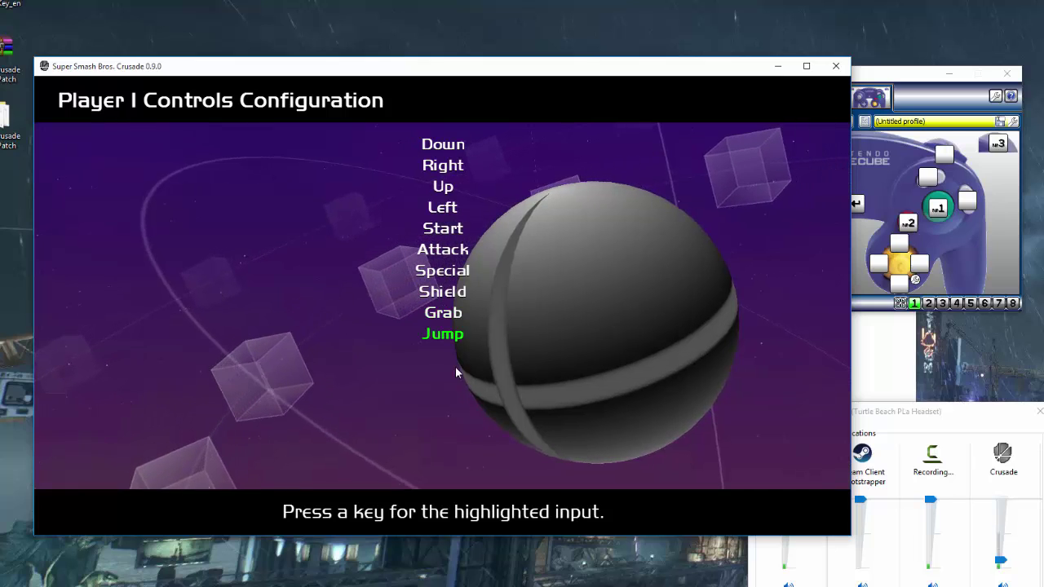
pyautogui.click(948, 234)
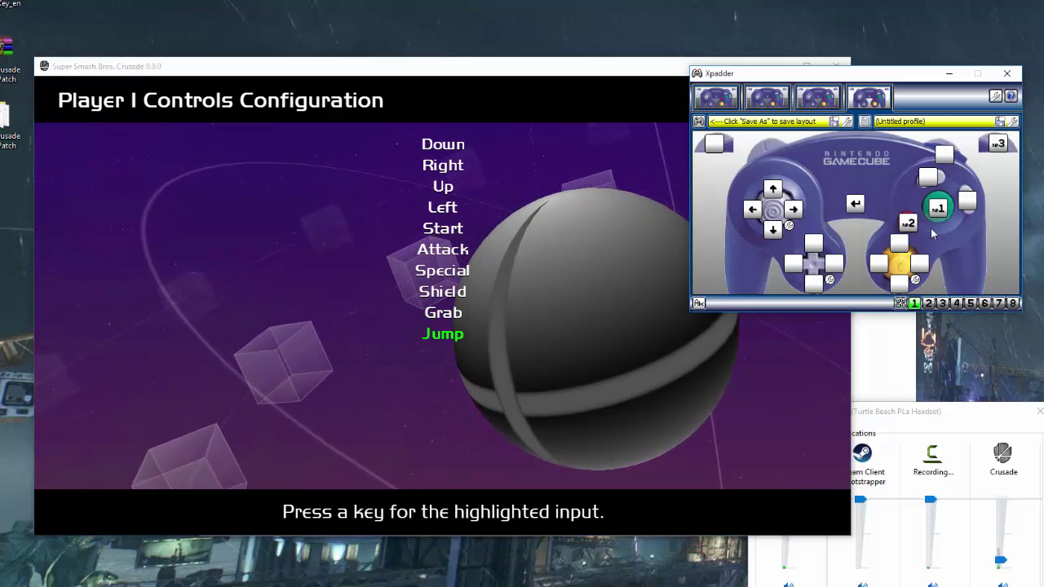
pyautogui.click(945, 154)
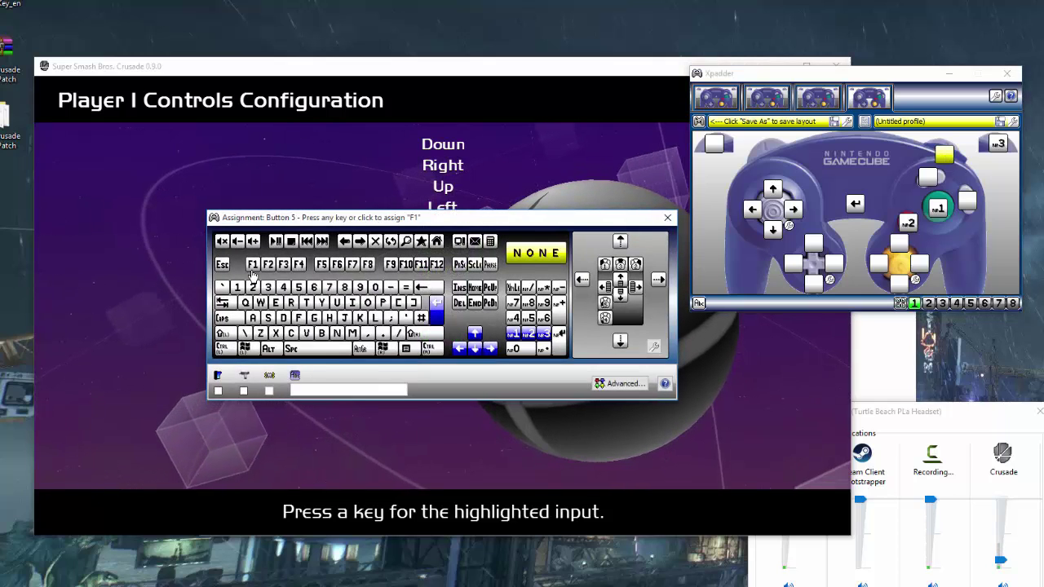
# Step: Map the top pad button to Delete and bind Jump to Delete in the game
pyautogui.press('Delete')
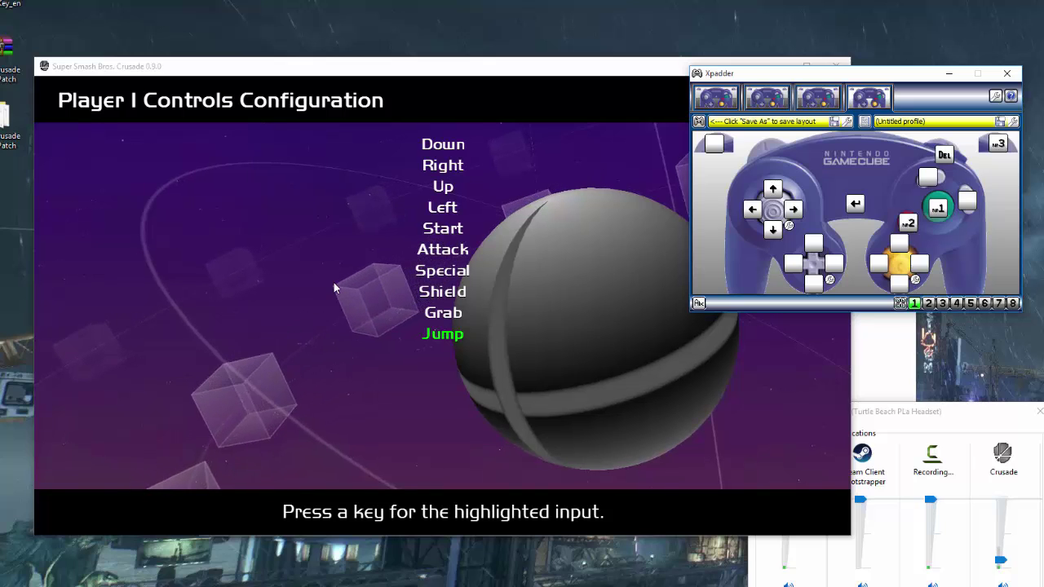
pyautogui.click(333, 283)
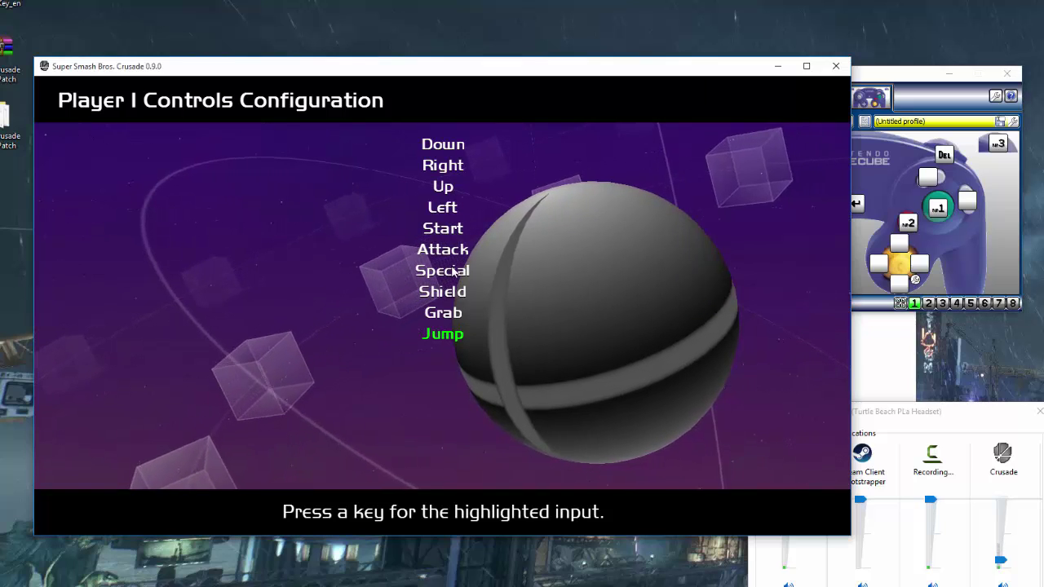
pyautogui.press('Delete')
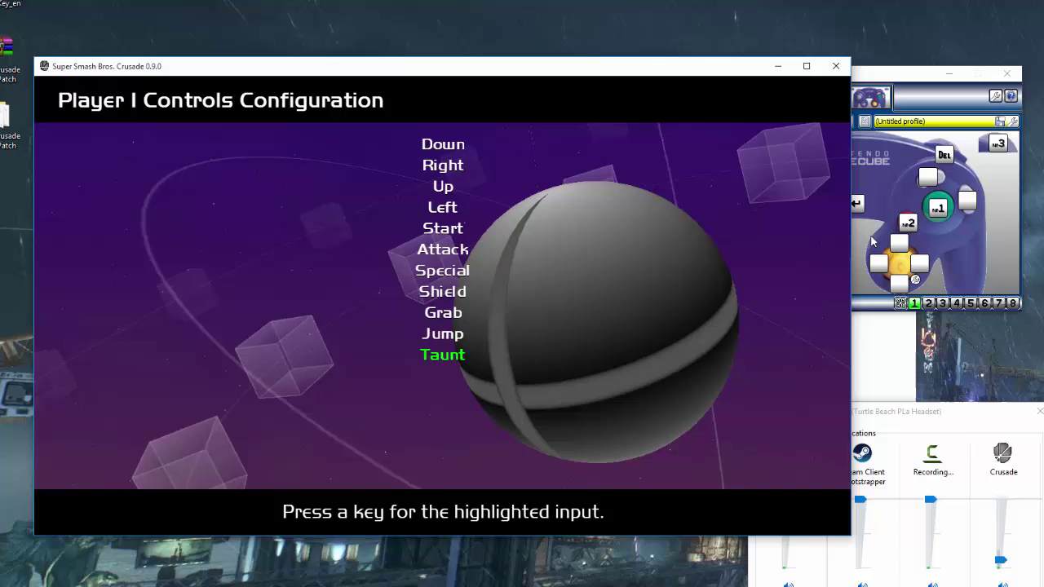
# Step: Map the button above A and the right-side button both to Numpad 4
pyautogui.click(908, 204)
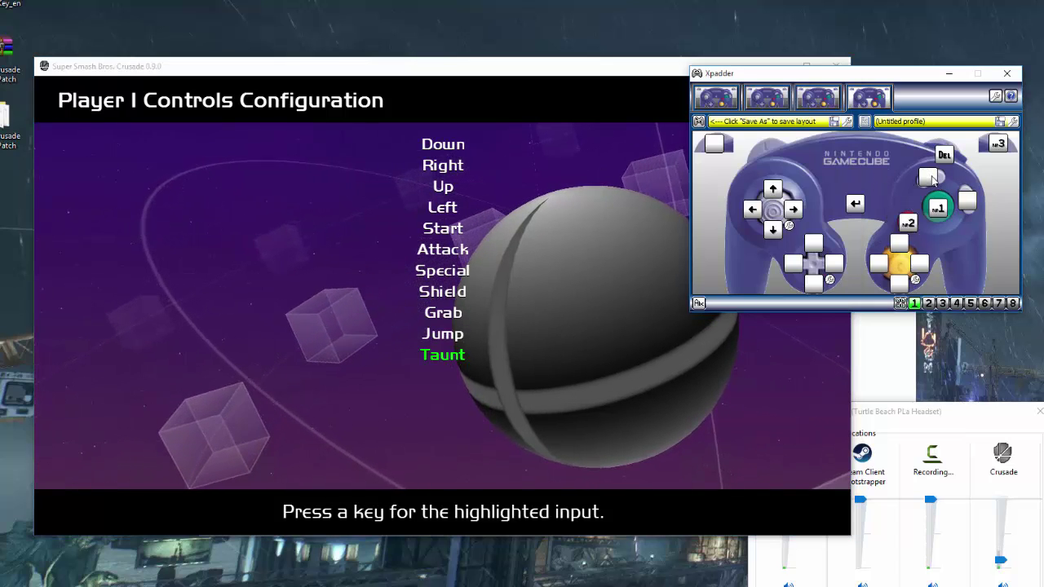
pyautogui.click(930, 177)
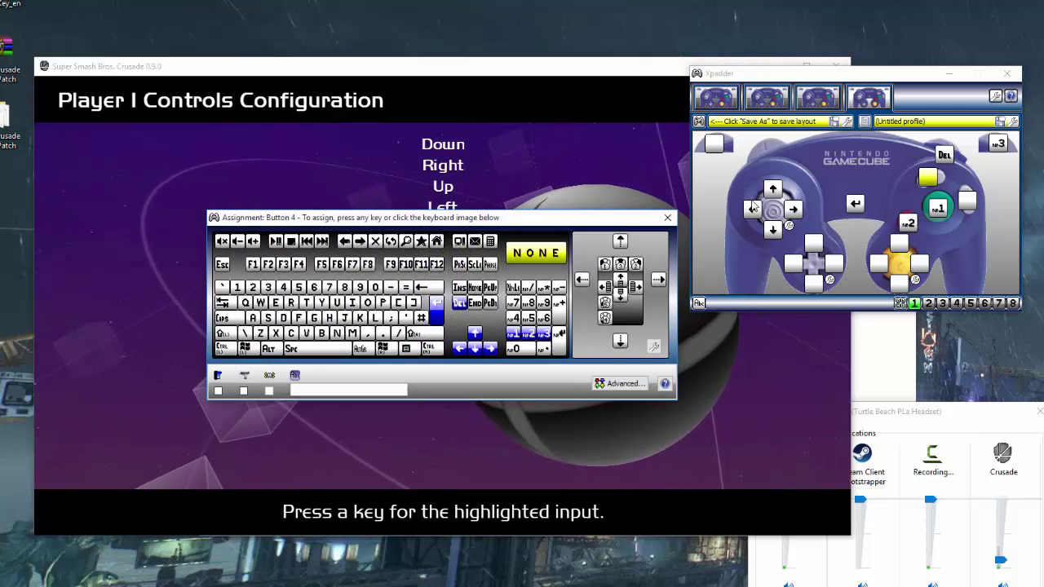
pyautogui.press('KP_4')
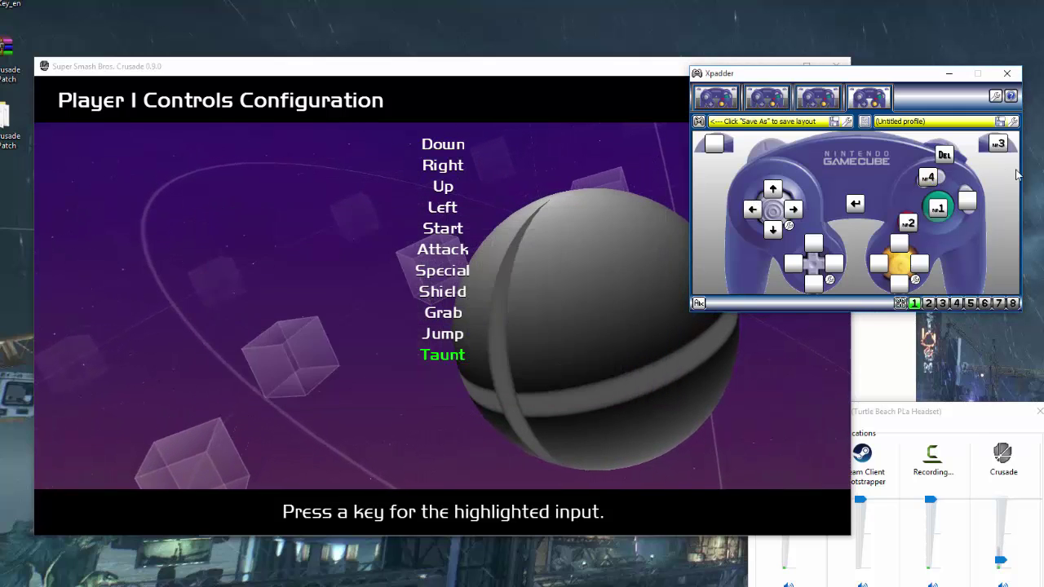
pyautogui.click(966, 202)
pyautogui.press('KP_4')
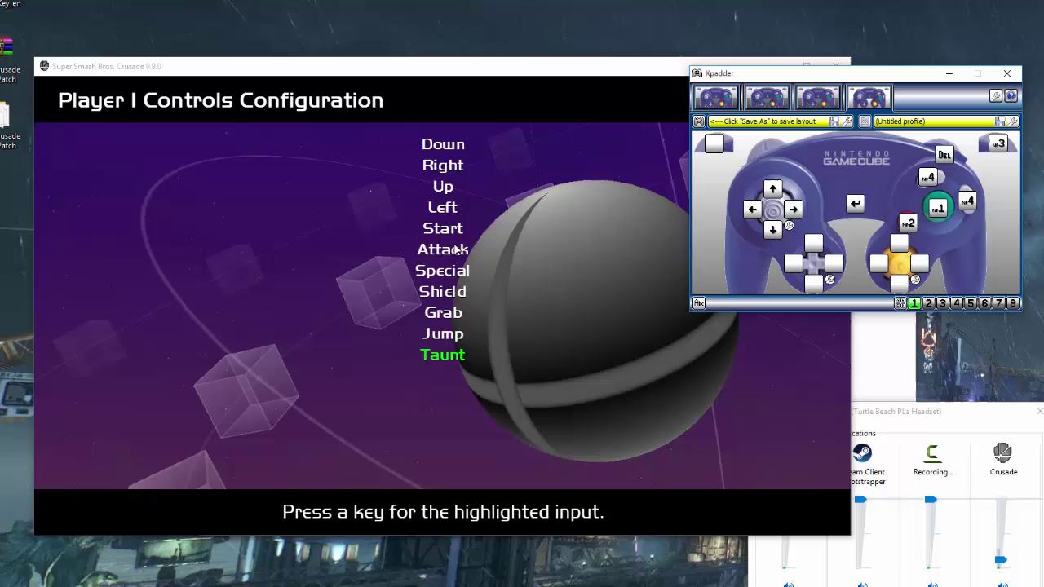
# Step: Bind Taunt to T, map D-pad Up to End in Xpadder, then bind Walk
pyautogui.click(633, 258)
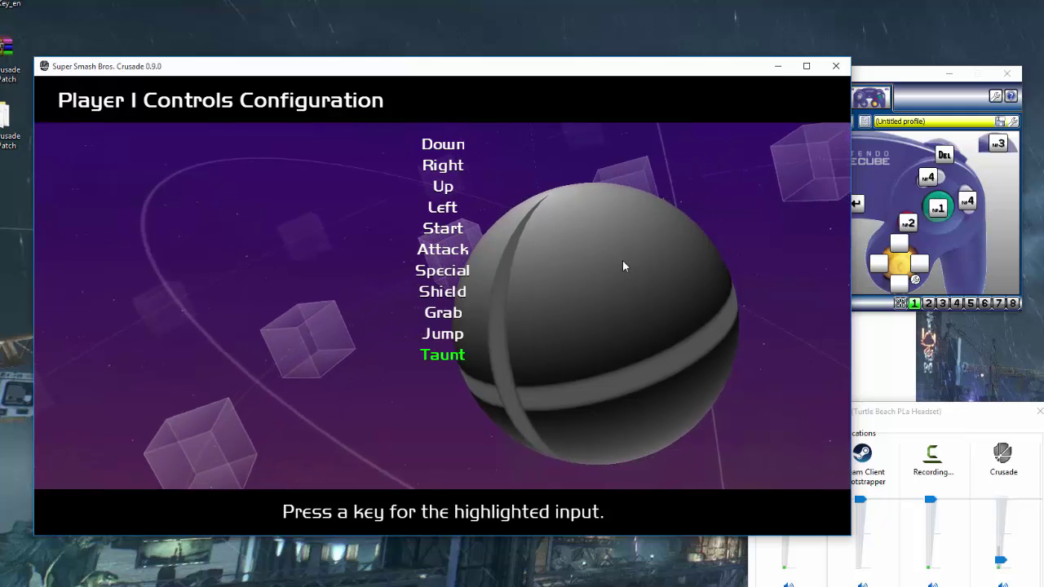
pyautogui.press('t')
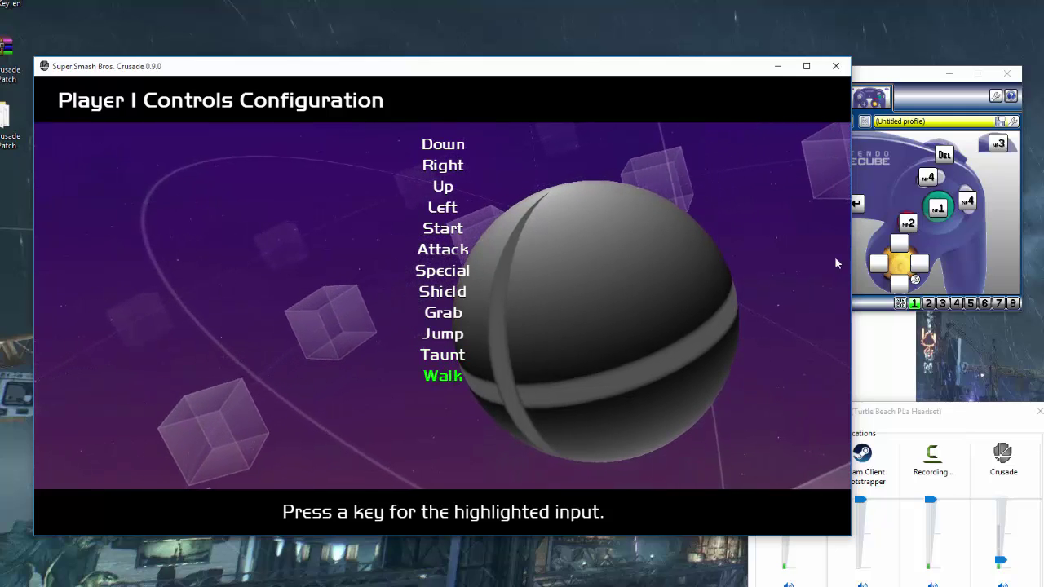
pyautogui.click(860, 245)
pyautogui.click(815, 245)
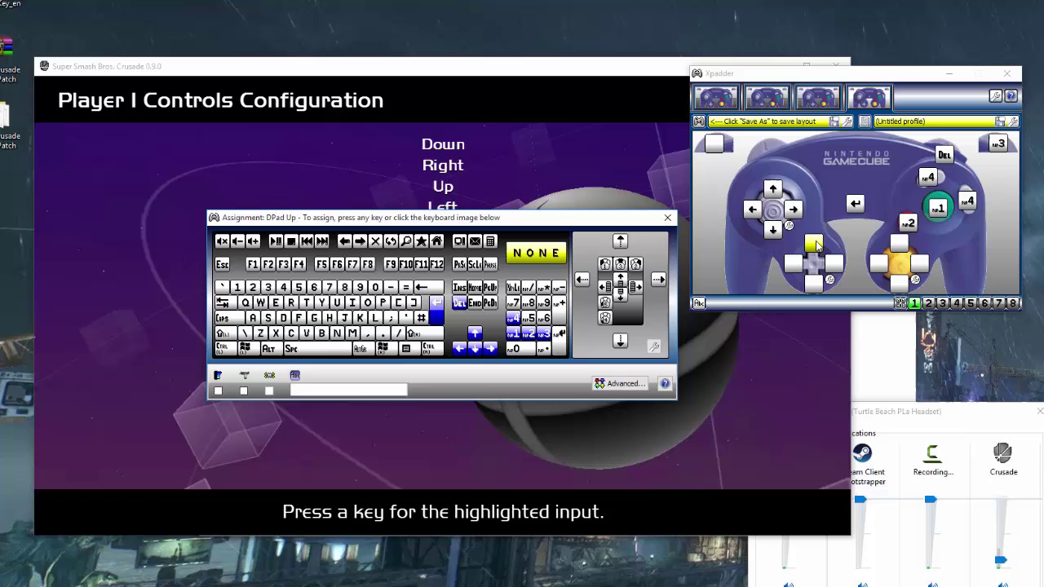
pyautogui.press('End')
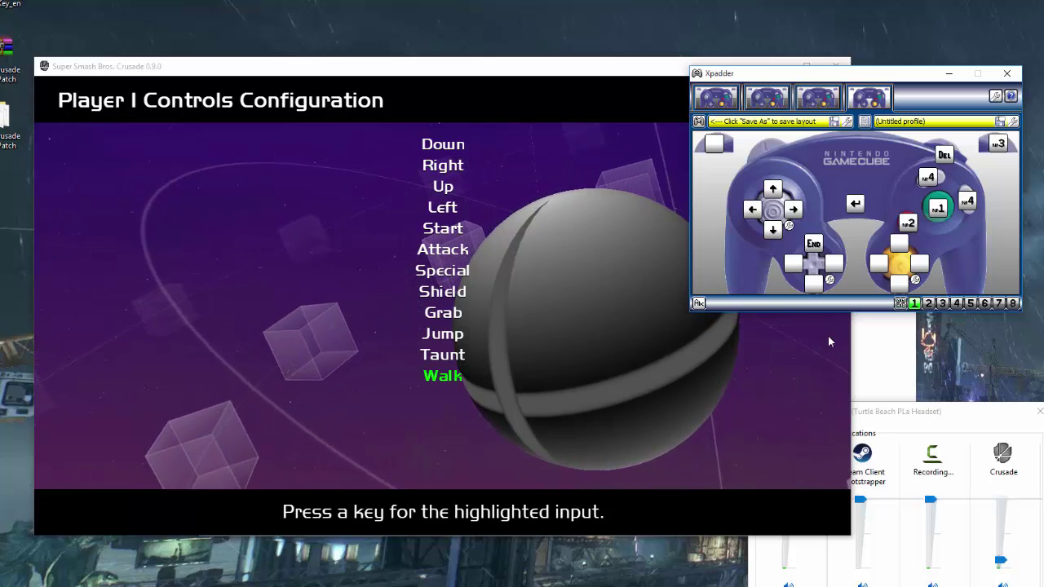
pyautogui.click(598, 318)
pyautogui.press('shift')
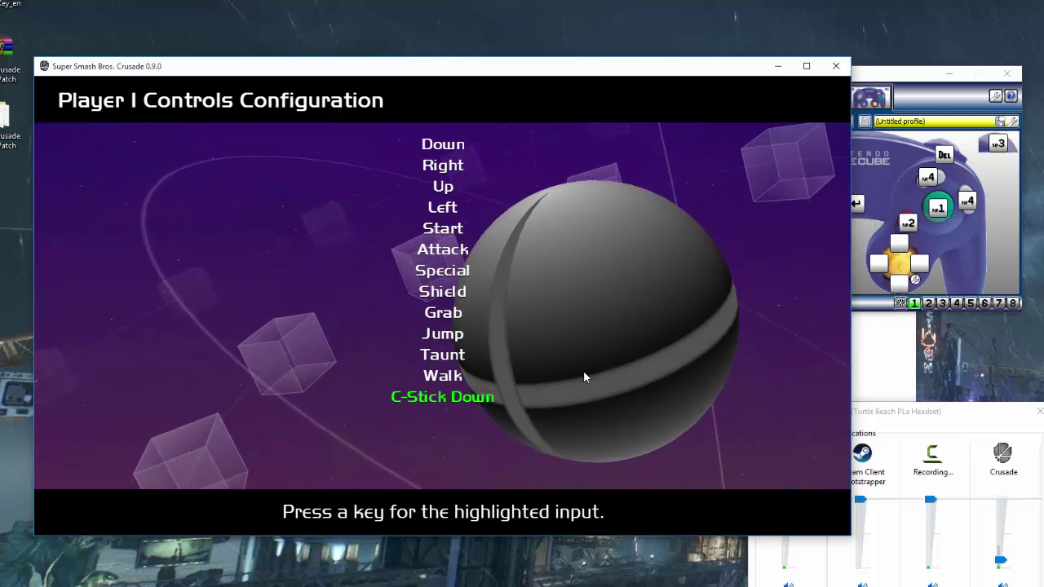
# Step: Bind C-Stick Down, Right, Up and Left to Numpad 2, L, I and J
pyautogui.press('KP_2')
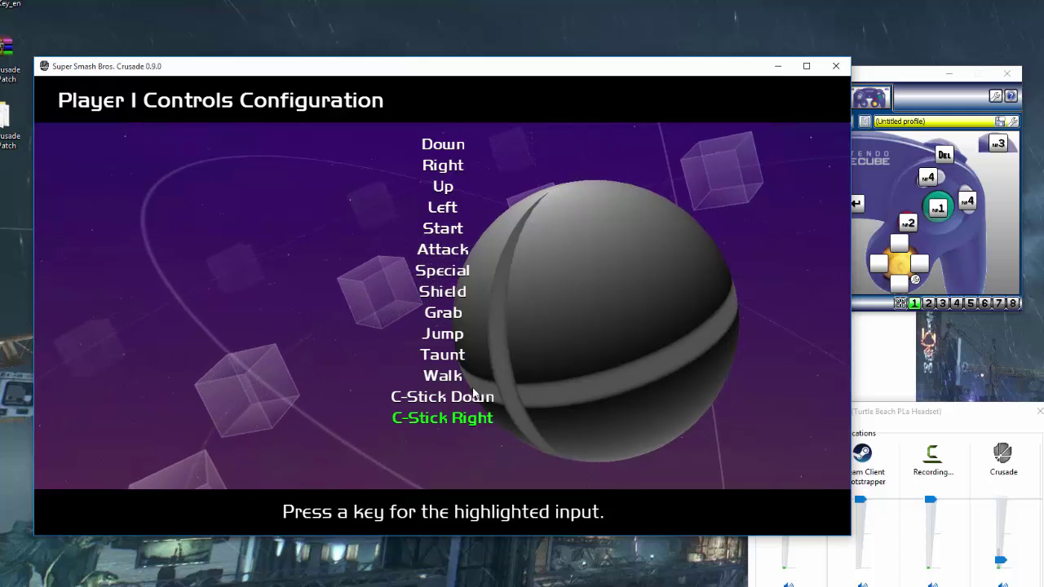
pyautogui.press('l')
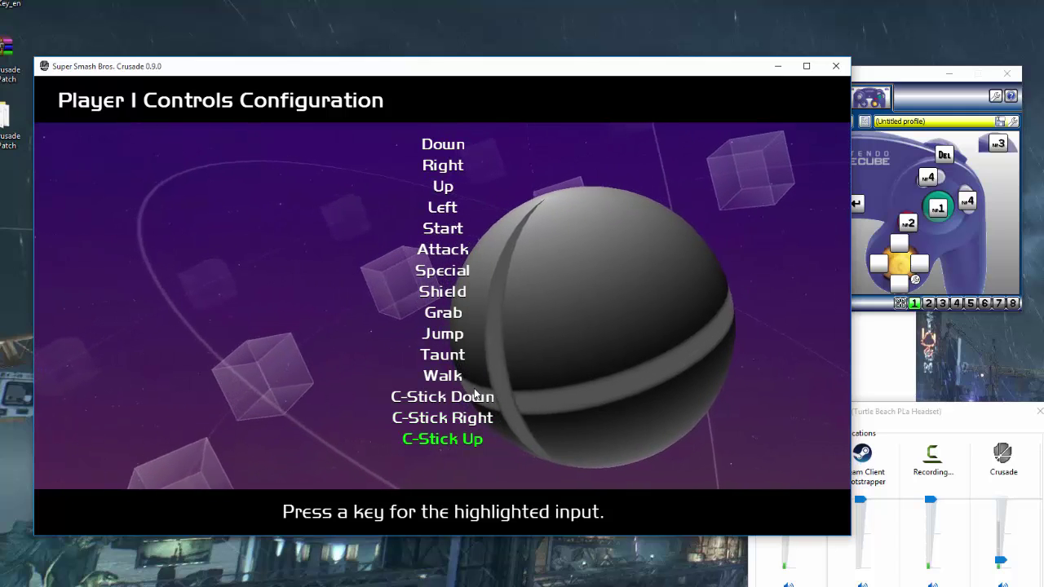
pyautogui.press('i')
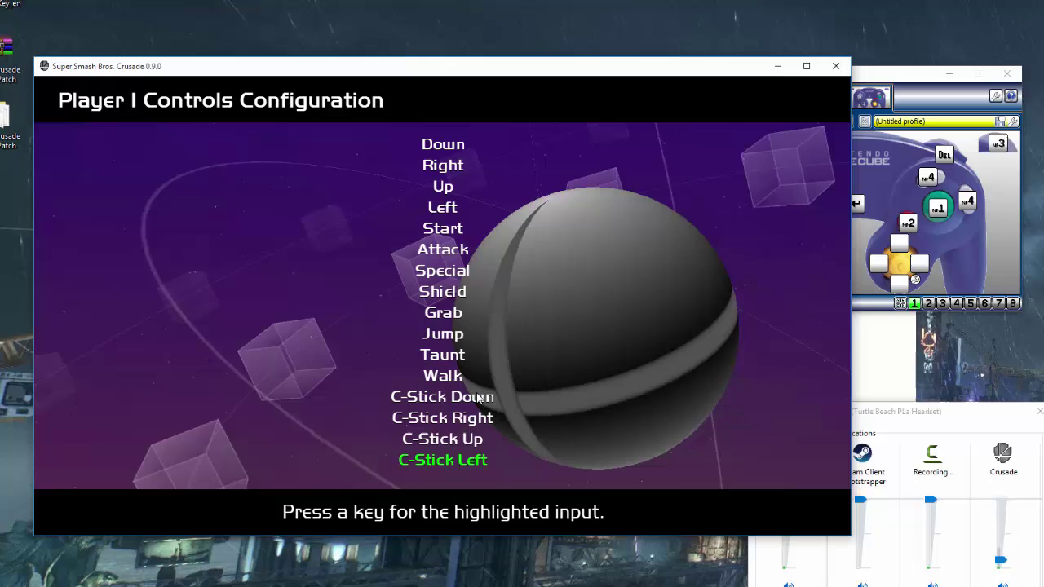
pyautogui.press('j')
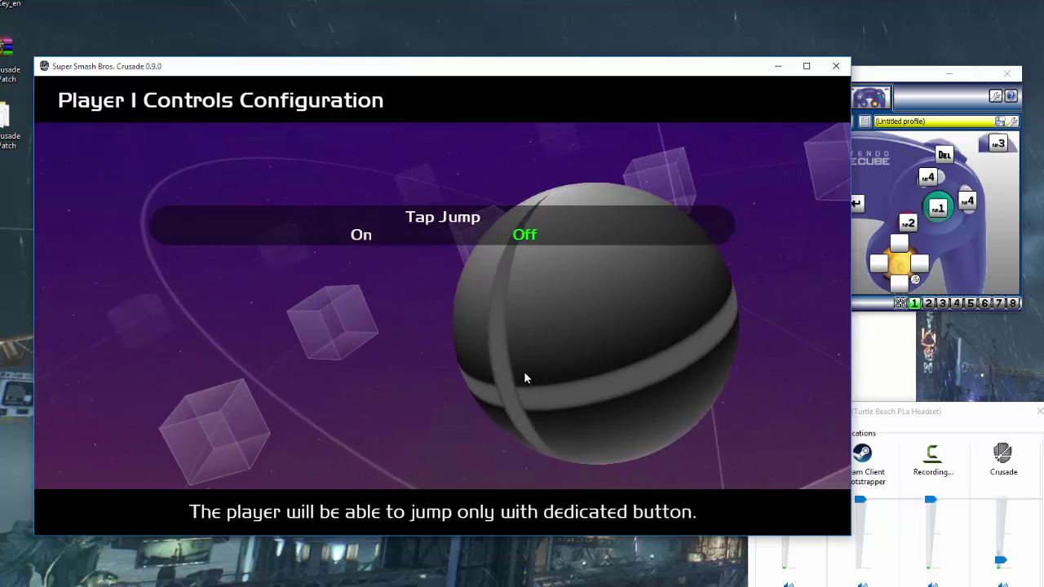
# Step: Set Tap Jump, A-Smashing and C-Stick to On, Walk Type 2Tap2Run, and exit
pyautogui.press('Left')
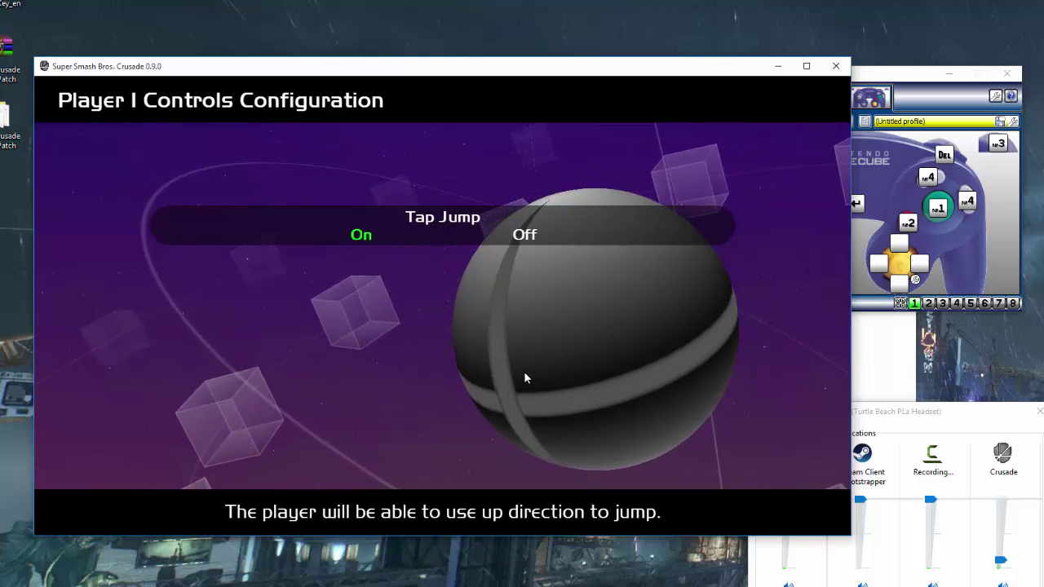
pyautogui.press('Return')
pyautogui.press('Return')
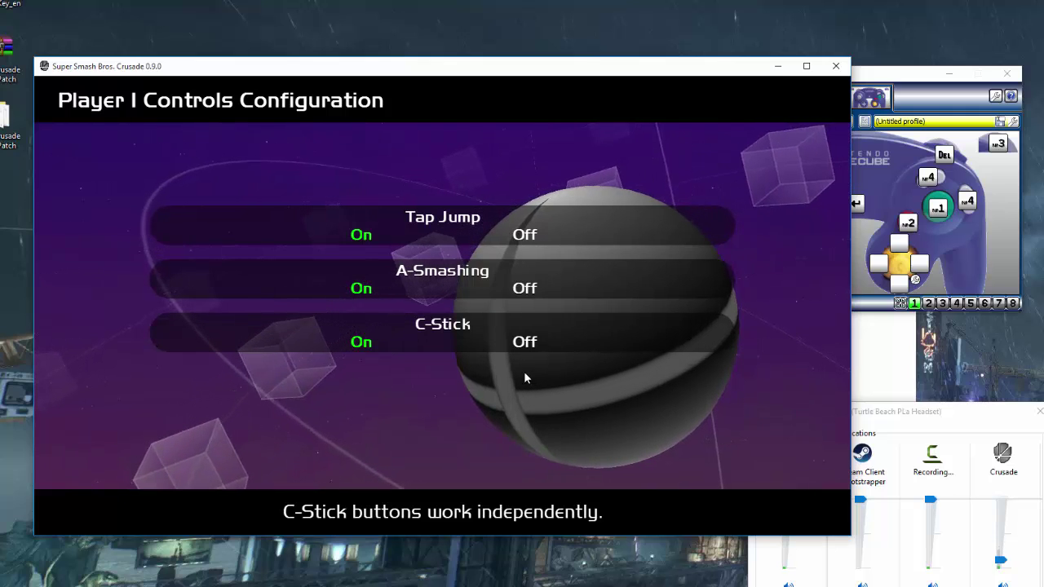
pyautogui.press('Return')
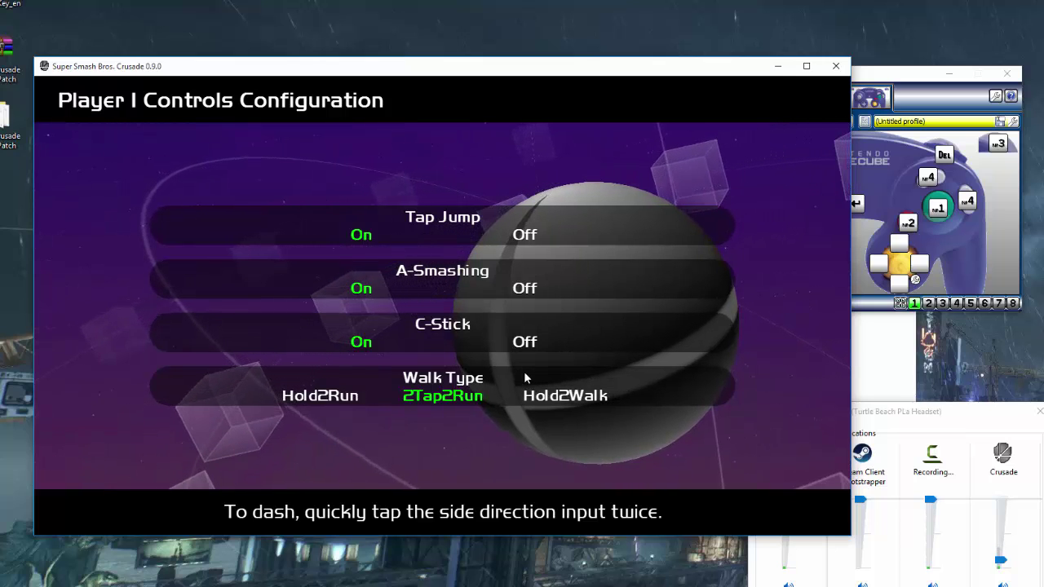
pyautogui.press('Escape')
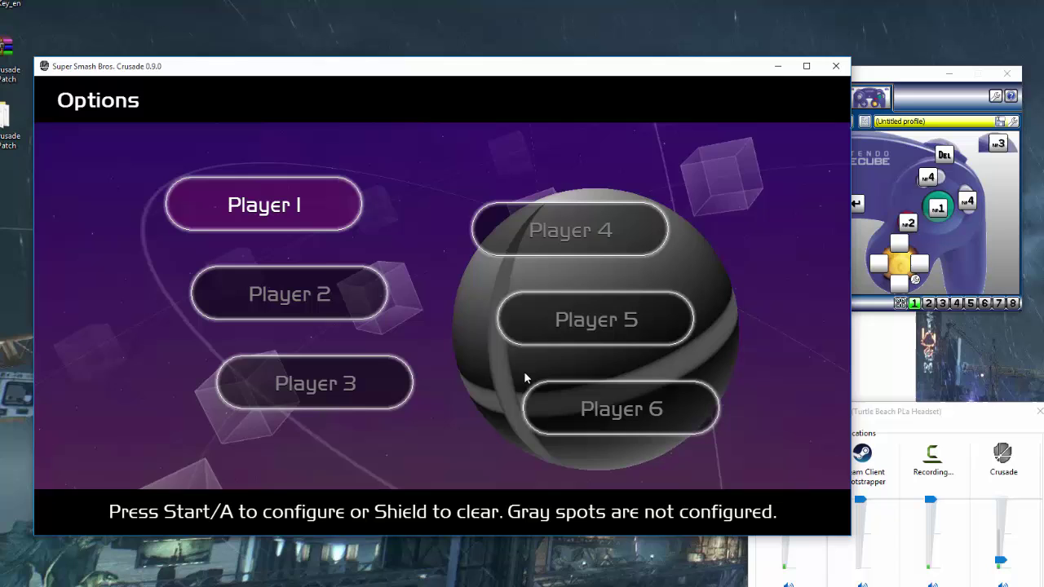
# Step: Map Stick 2 up, down, left and right to G, T, F and H
pyautogui.click(892, 170)
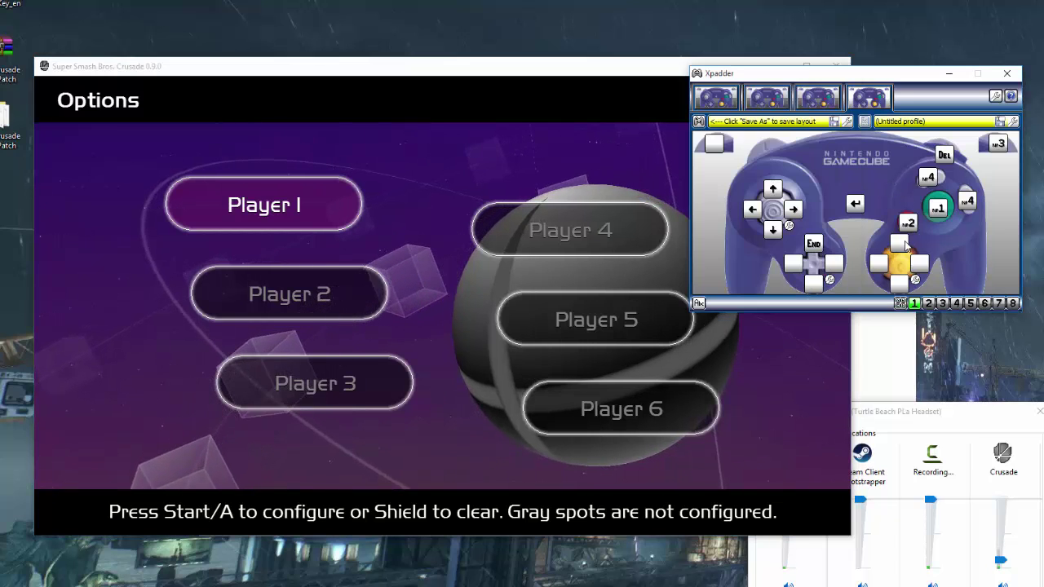
pyautogui.click(899, 243)
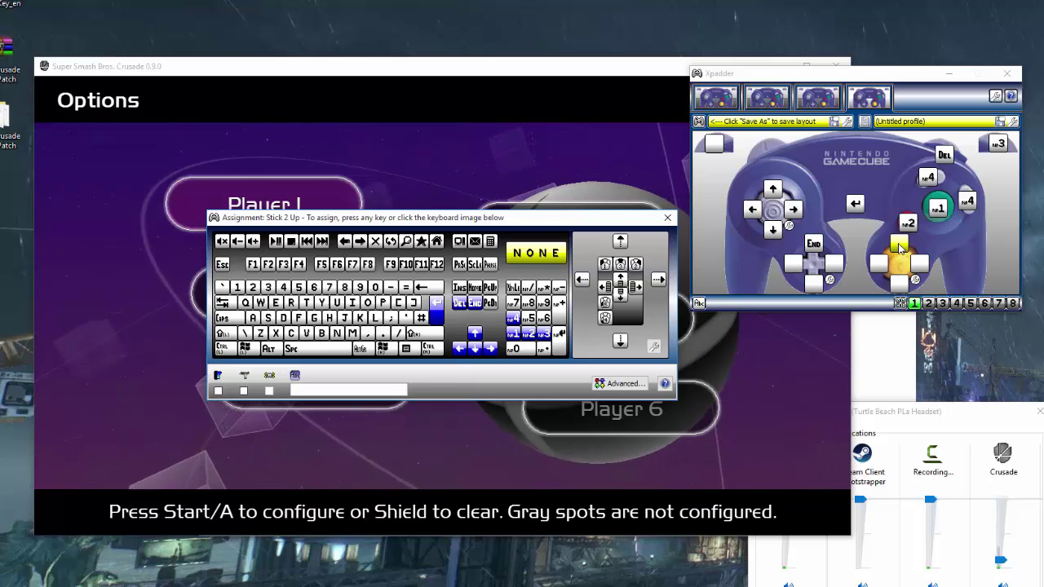
pyautogui.press('g')
pyautogui.click(901, 287)
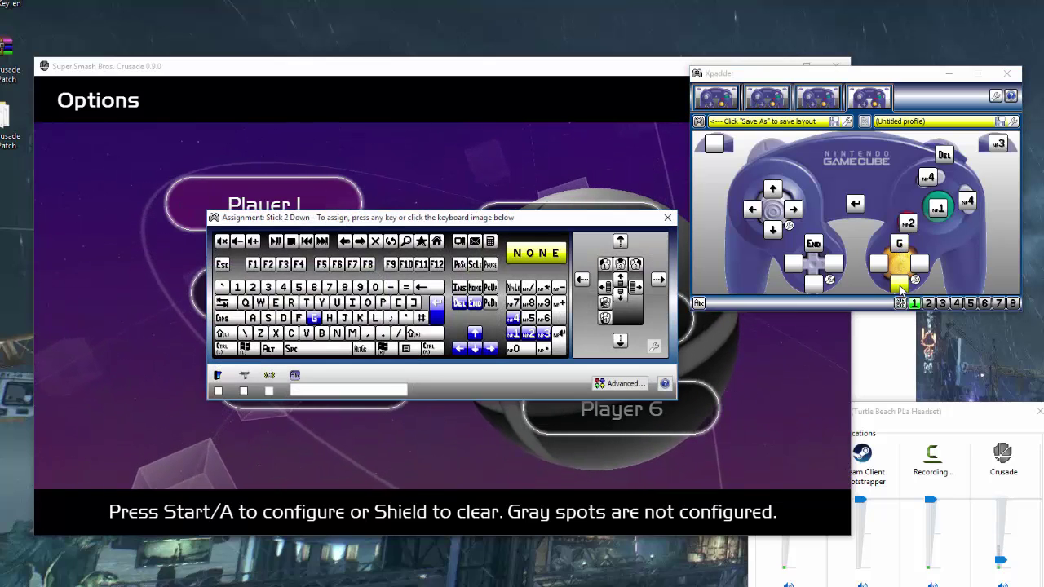
pyautogui.press('t')
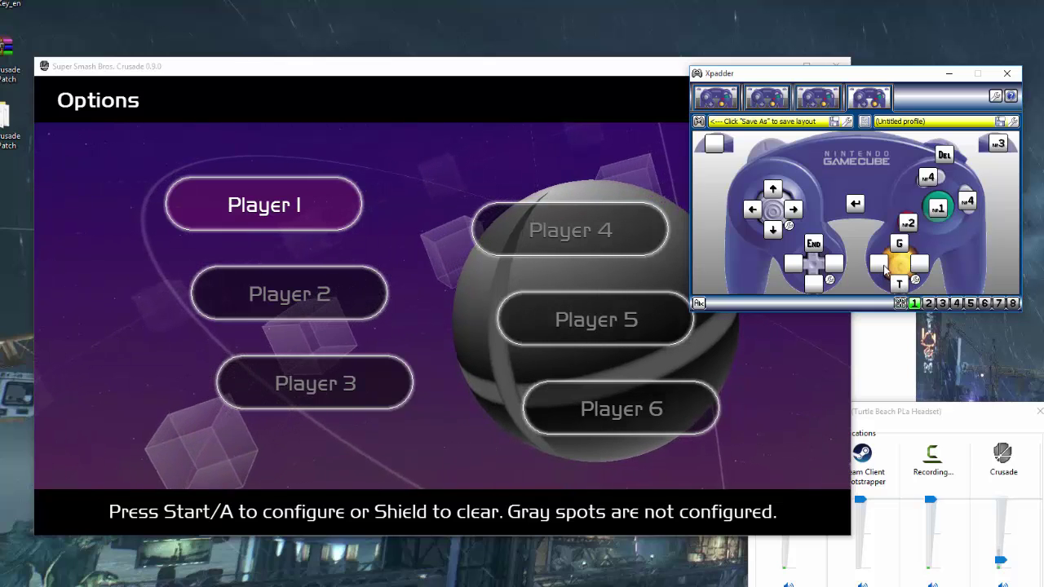
pyautogui.click(883, 271)
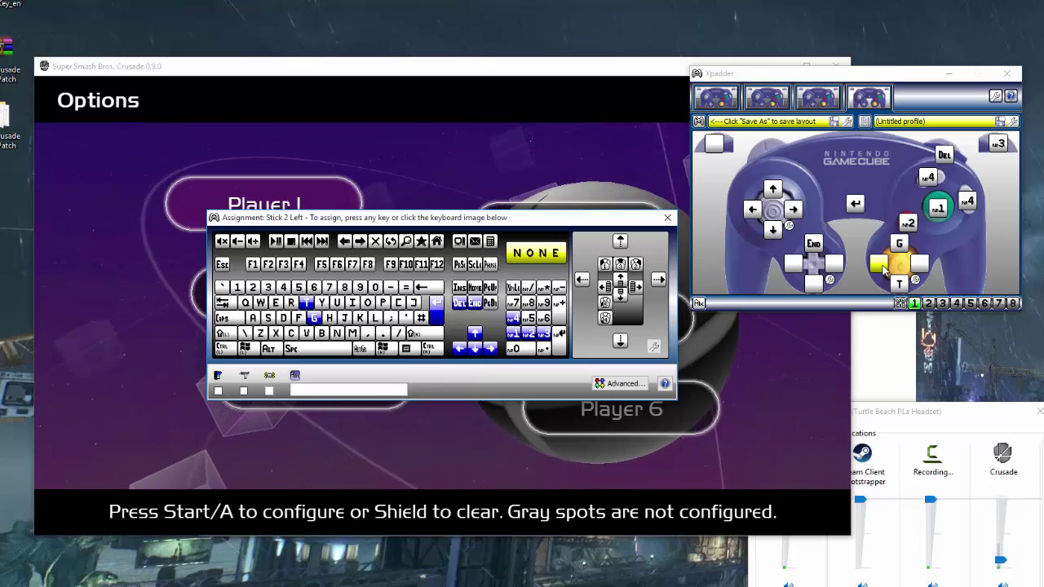
pyautogui.press('f')
pyautogui.click(920, 266)
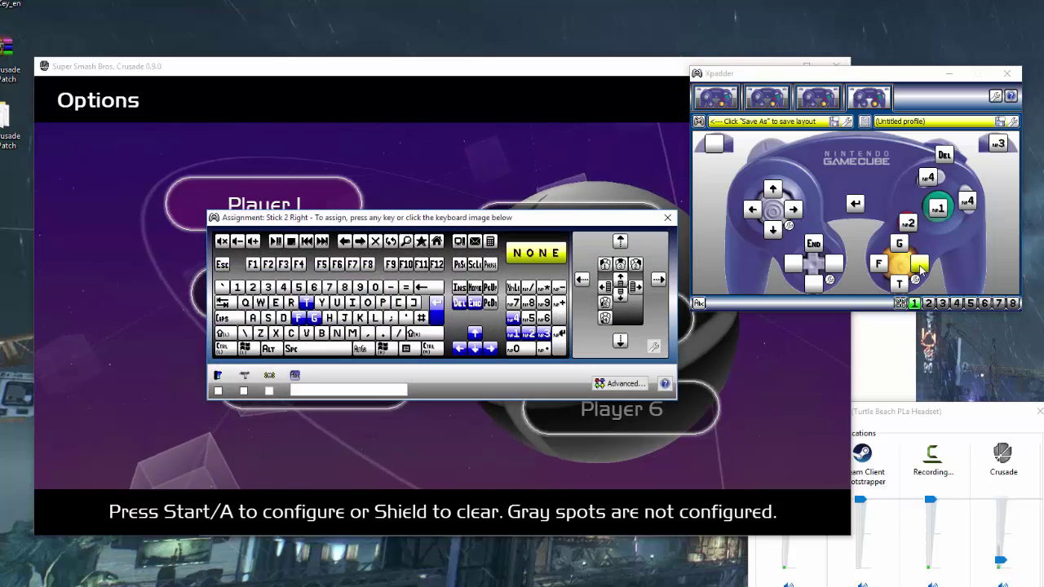
pyautogui.press('h')
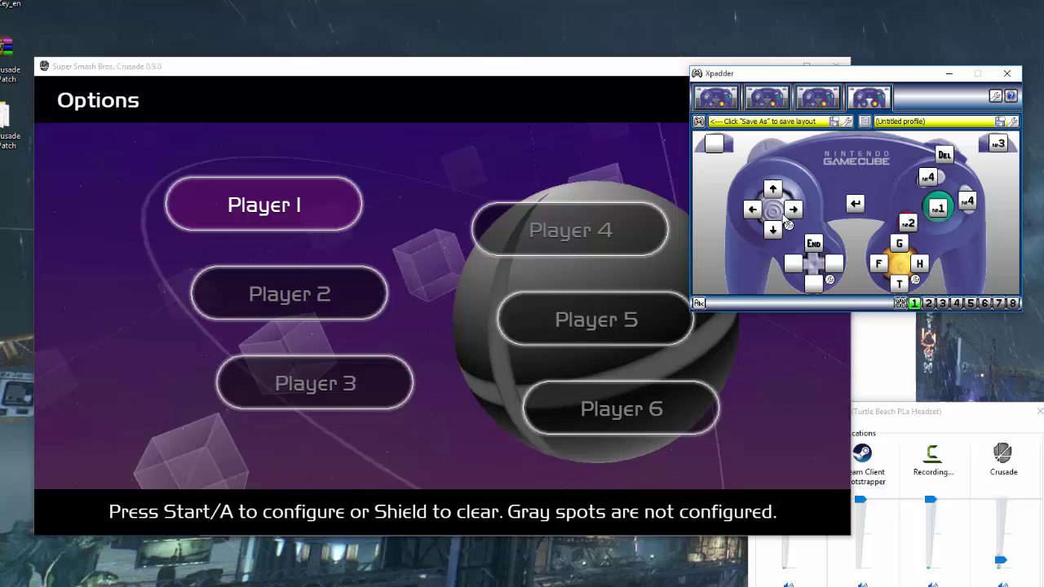
# Step: Map Button 7 to NumPad 3 and minimize Xpadder
pyautogui.click(723, 144)
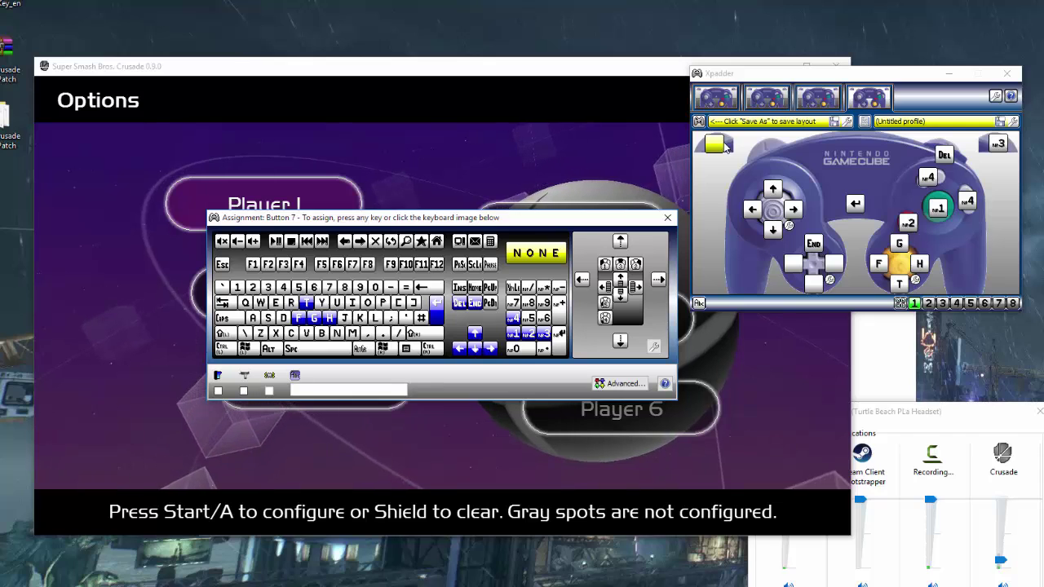
pyautogui.press('KP_3')
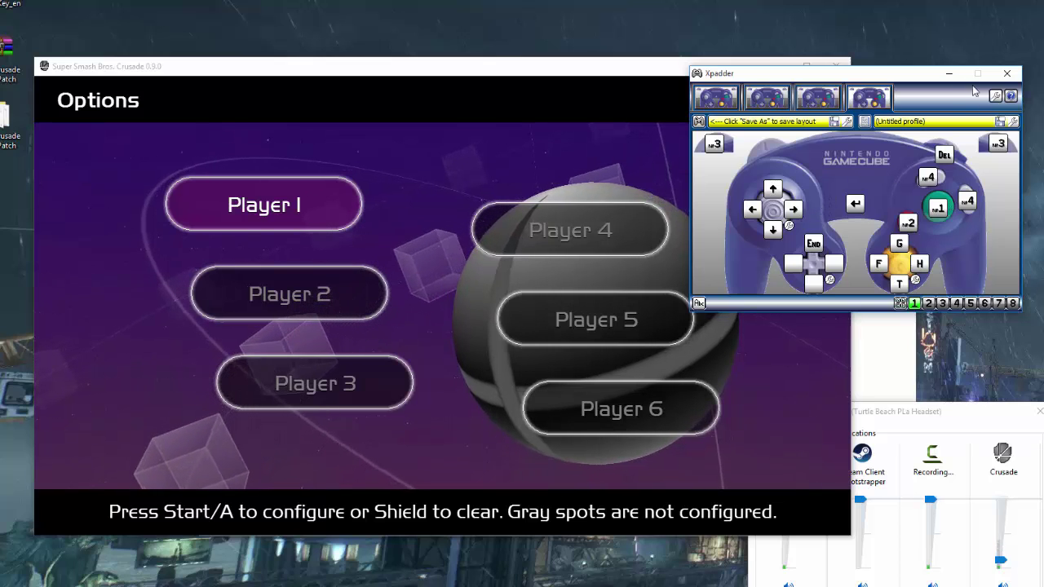
pyautogui.click(951, 74)
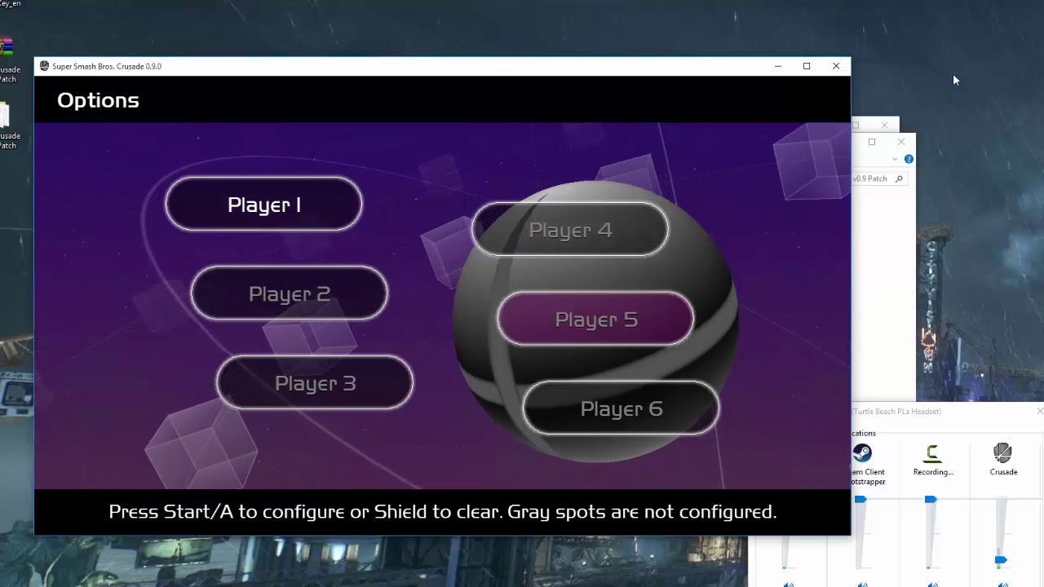
# Step: Move the highlight through Players 3 to 5, then back out to the Main Menu on Crusade
pyautogui.press('Down')
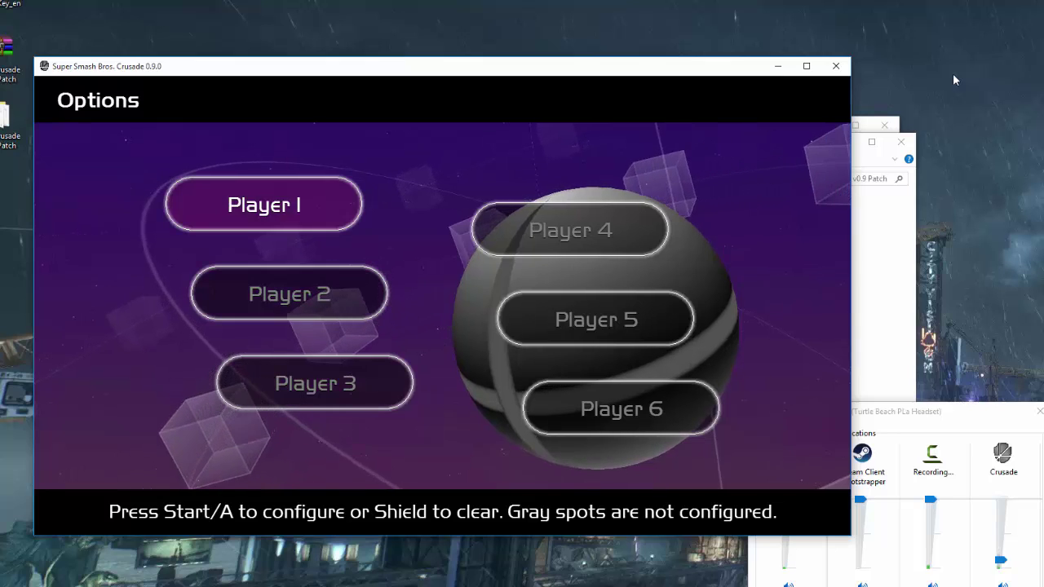
pyautogui.press('Down')
pyautogui.press('Down')
pyautogui.press('Left')
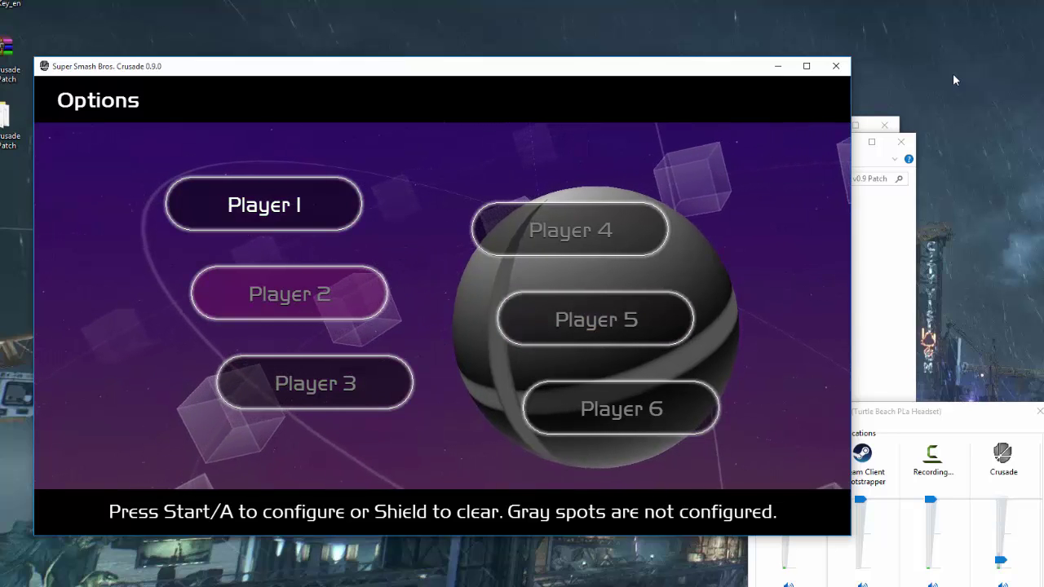
pyautogui.press('Escape')
pyautogui.press('Escape')
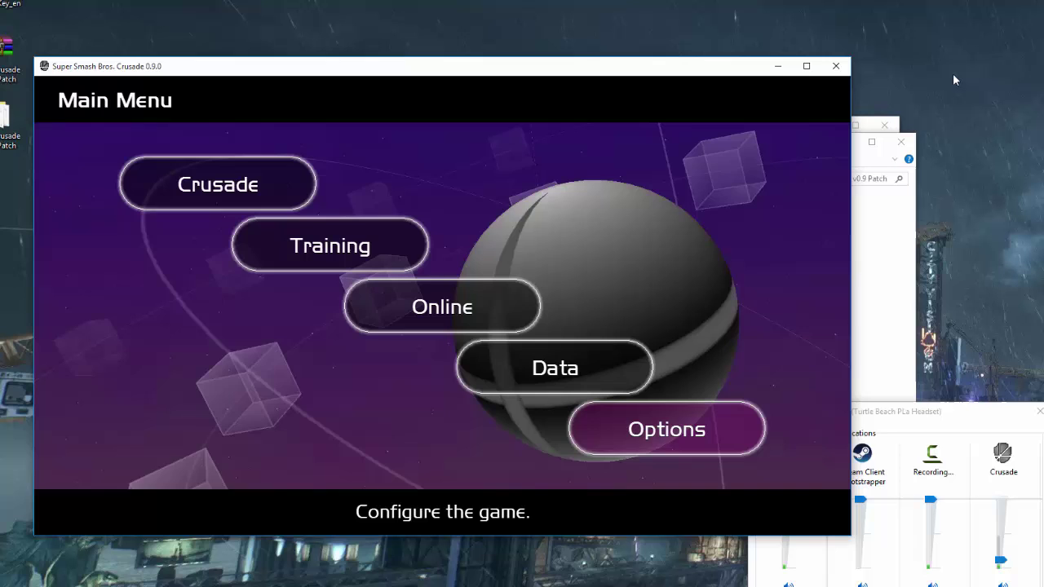
pyautogui.press('Up')
pyautogui.press('Up')
pyautogui.press('Up')
pyautogui.press('Up')
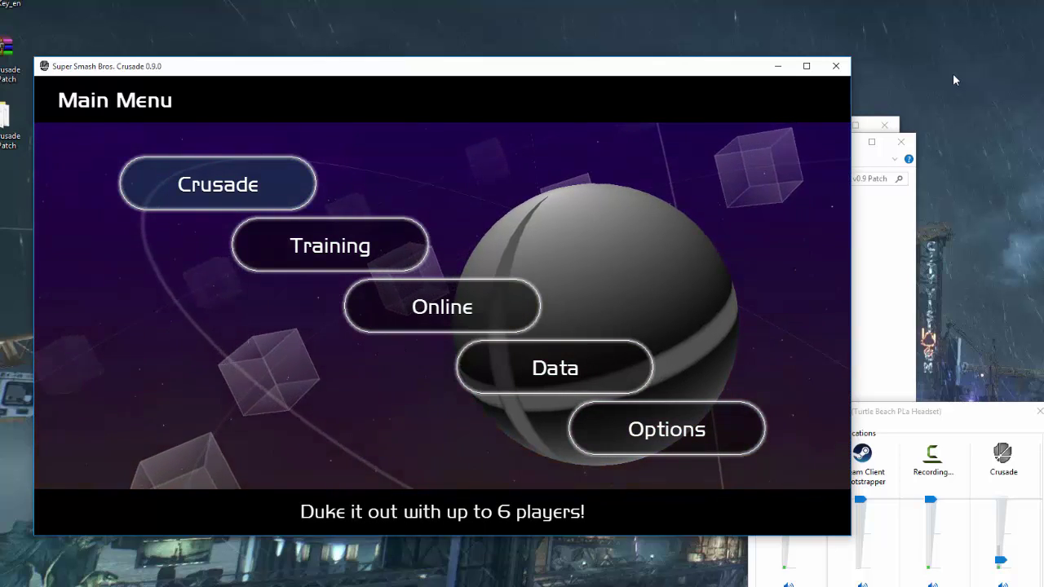